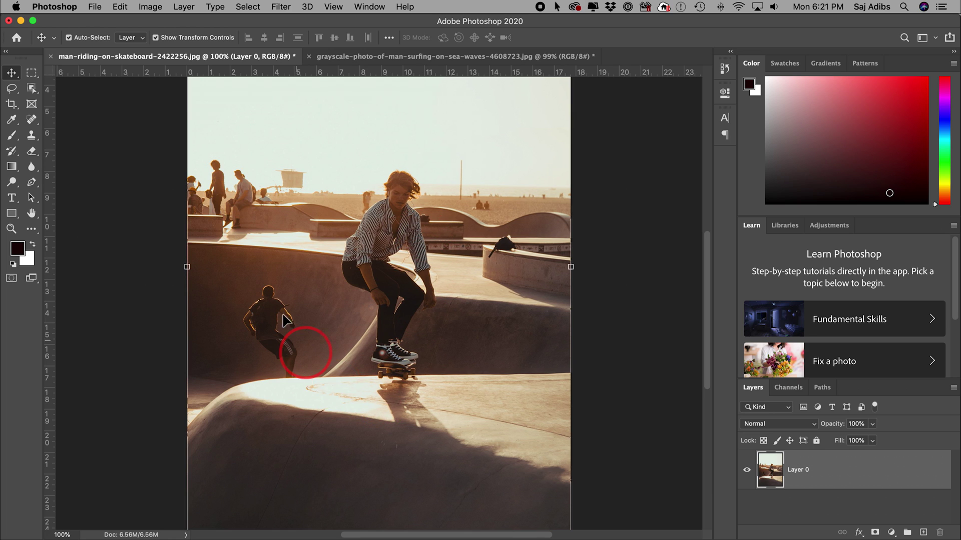
- Draw a freehand Lasso selection loosely around the background skater beside the main skateboarder
scroll(285, 322, "up", 2)
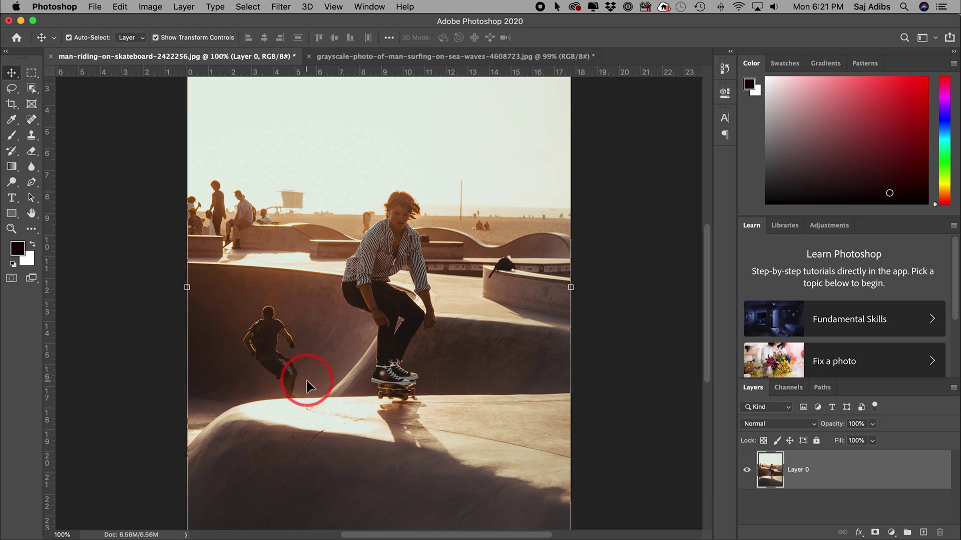
scroll(305, 379, "down", 3)
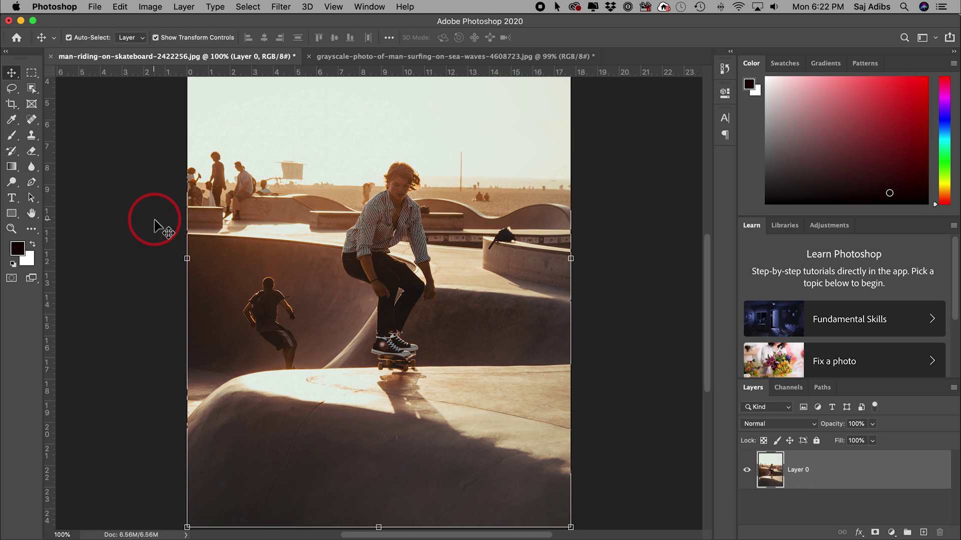
left_click(11, 90)
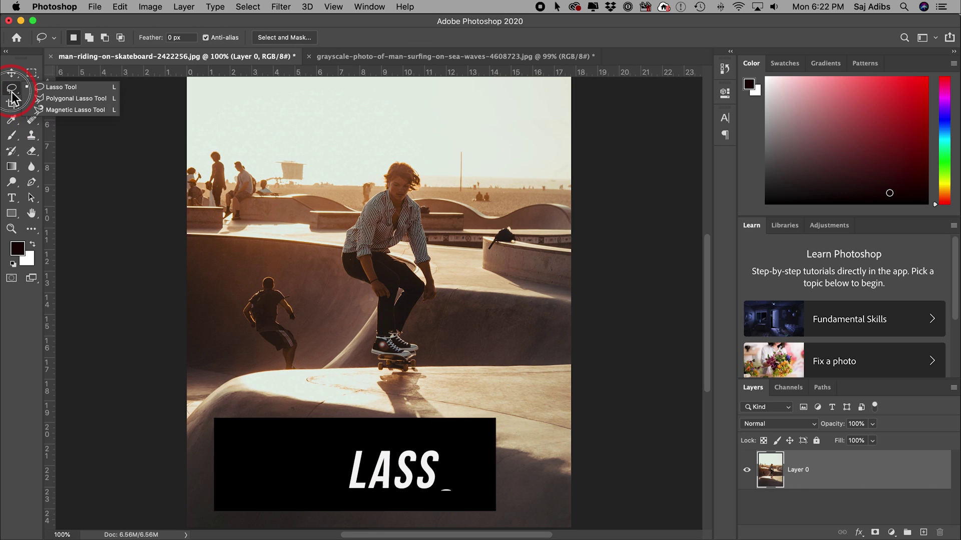
left_click(88, 88)
mouse_move(301, 348)
left_mouse_down()
mouse_move(275, 365)
mouse_move(247, 318)
mouse_move(242, 290)
mouse_move(264, 271)
mouse_move(291, 275)
mouse_move(302, 317)
mouse_move(298, 371)
mouse_move(271, 369)
mouse_move(278, 375)
mouse_move(247, 272)
left_mouse_up()
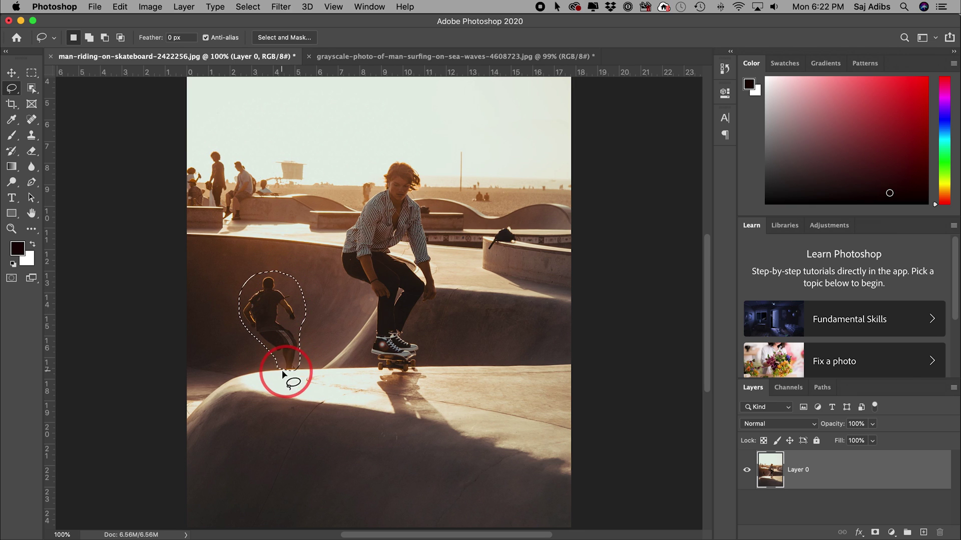
- Remove the selected skater with a Content-Aware fill at 100% opacity and clear the selection
right_click(277, 308)
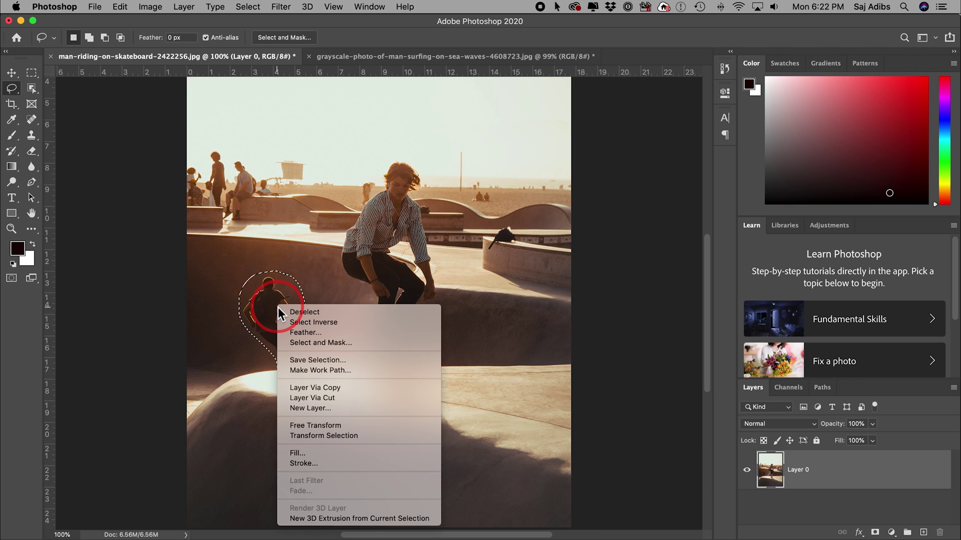
left_click(315, 453)
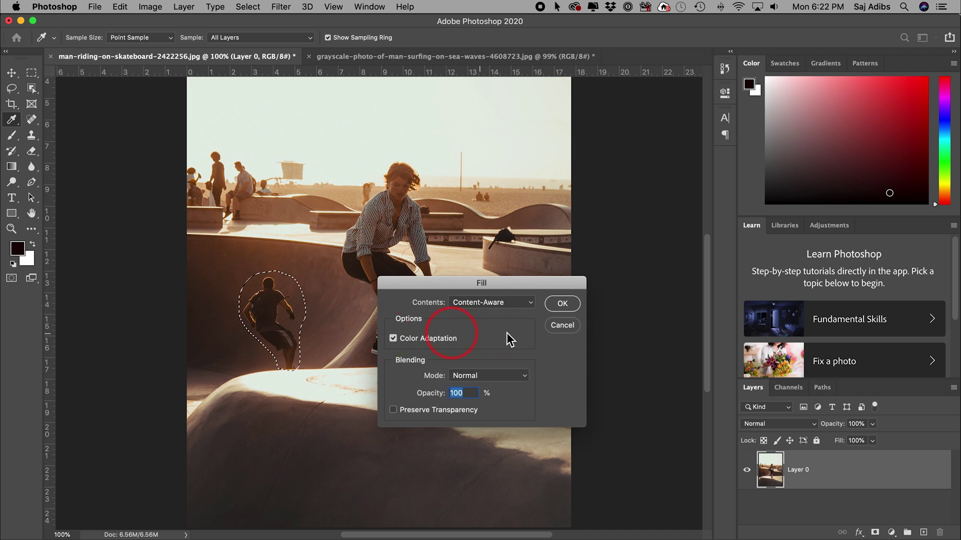
left_click(563, 304)
key("l")
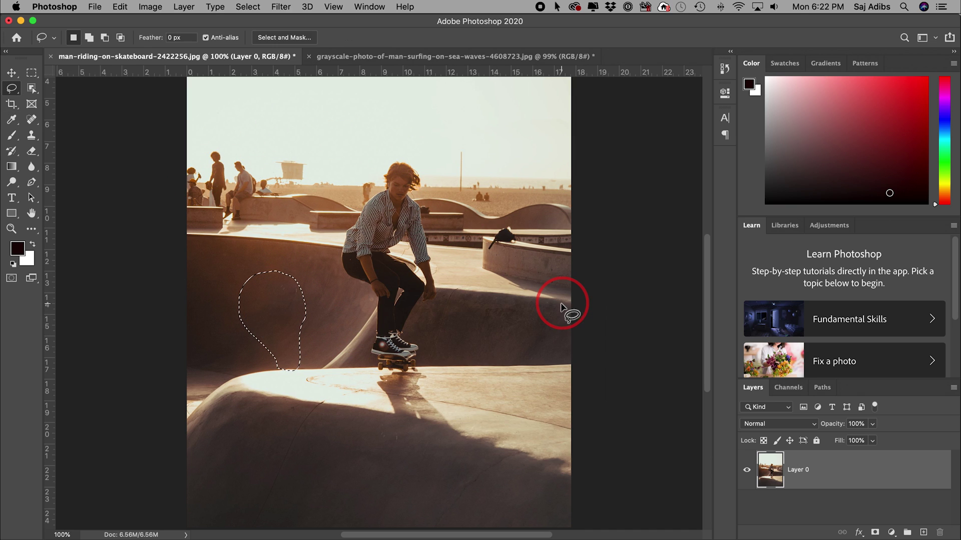
left_click(302, 321)
mouse_move(302, 321)
left_mouse_down()
mouse_move(315, 382)
mouse_move(361, 408)
mouse_move(337, 404)
left_mouse_up()
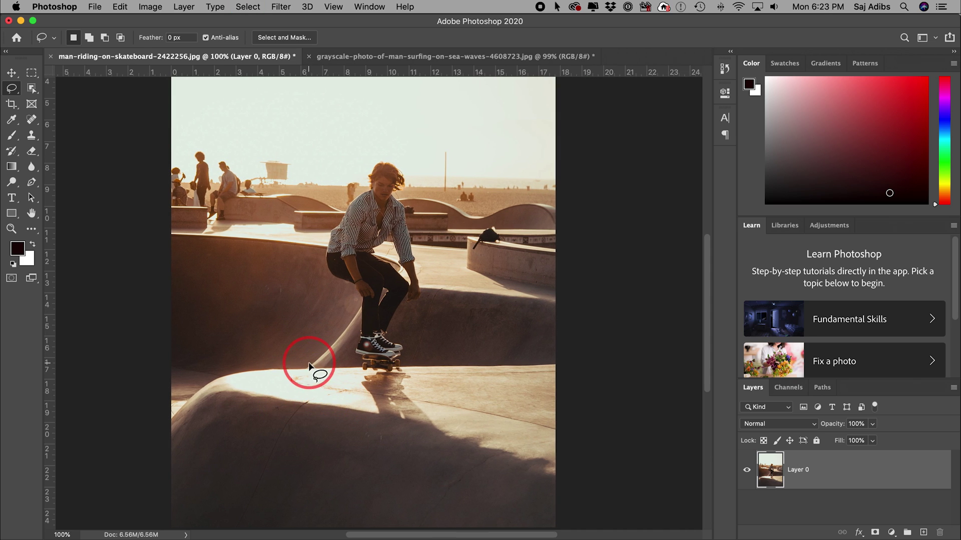
left_click_drag(309, 366, 231, 312)
mouse_move(302, 296)
left_mouse_down()
mouse_move(300, 376)
mouse_move(337, 155)
mouse_move(300, 382)
mouse_move(310, 93)
left_mouse_up()
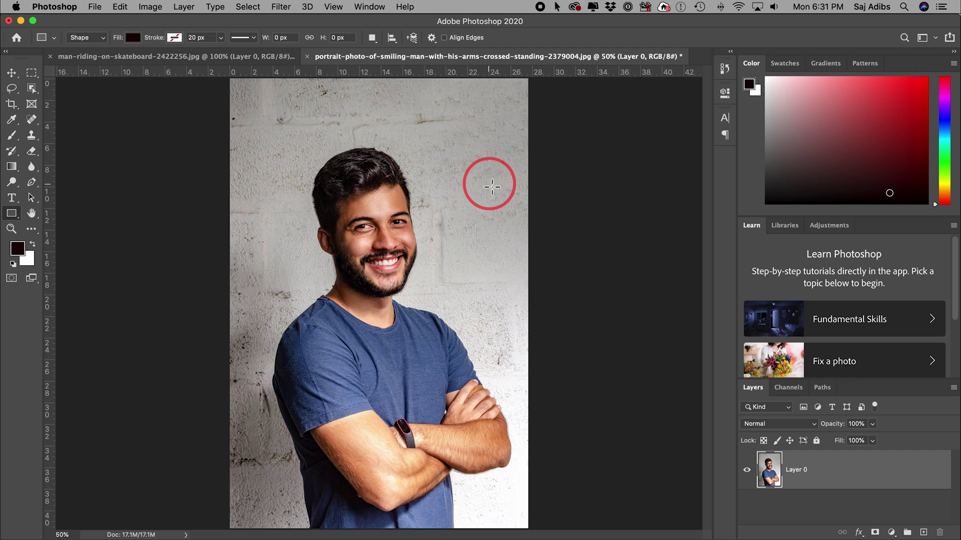
- Select the smiling man with the Object Selection tool by framing his whole figure with a rectangle
left_click(33, 91)
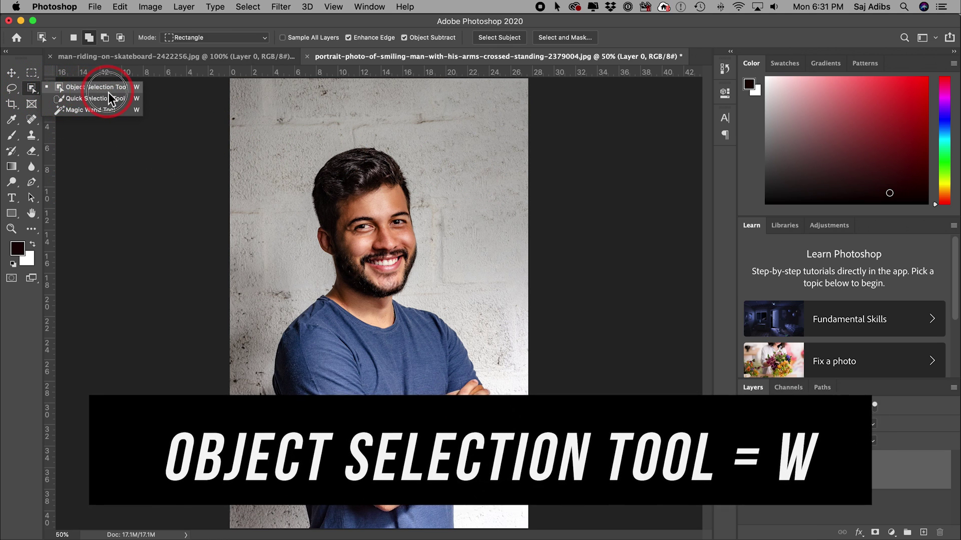
left_click(76, 88)
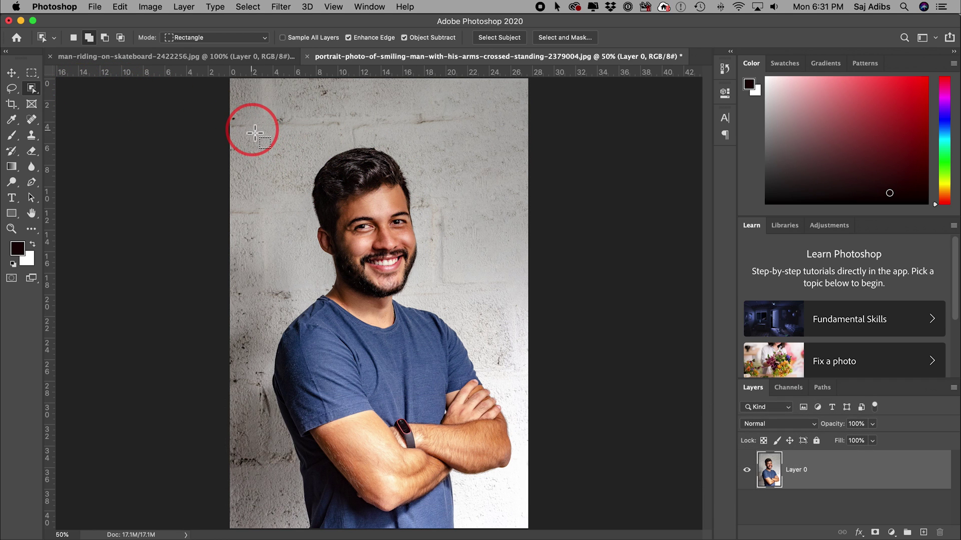
left_click_drag(250, 128, 515, 538)
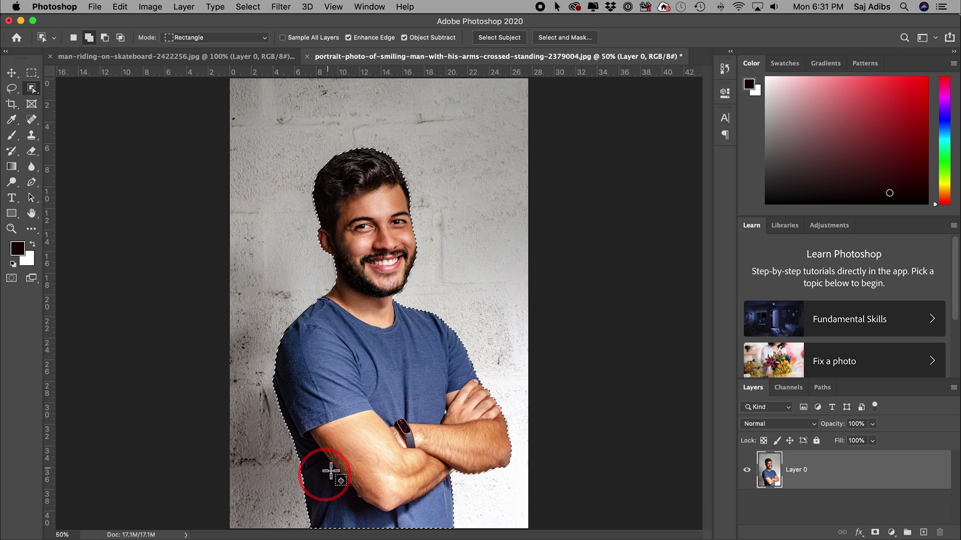
- Copy the selected man onto a new layer and hide the original photo layer, Layer 0
left_click(365, 271)
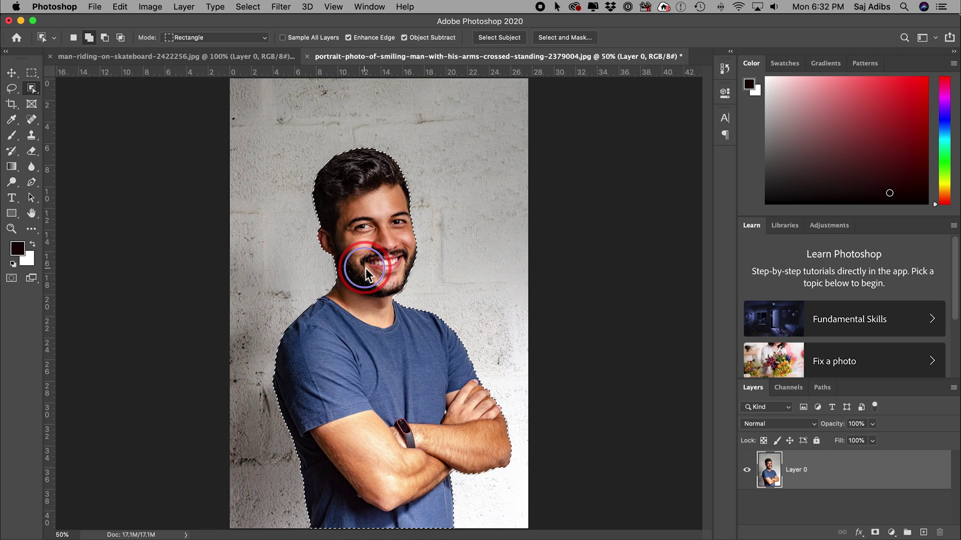
right_click(365, 268)
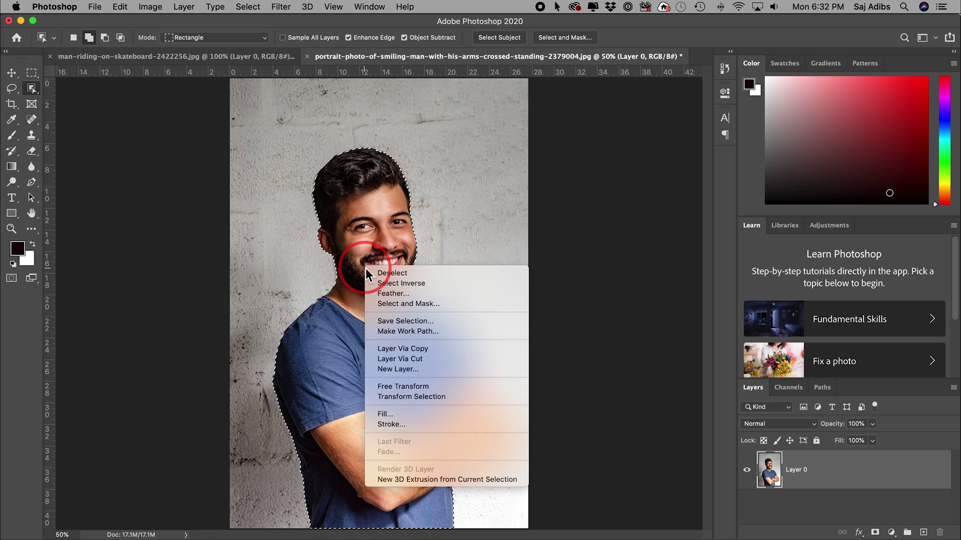
left_click(400, 349)
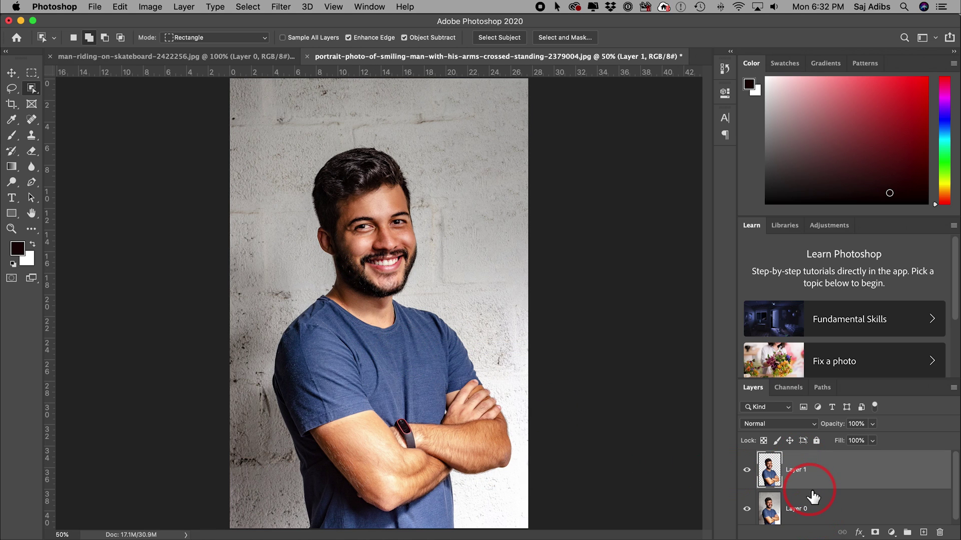
left_click(747, 509)
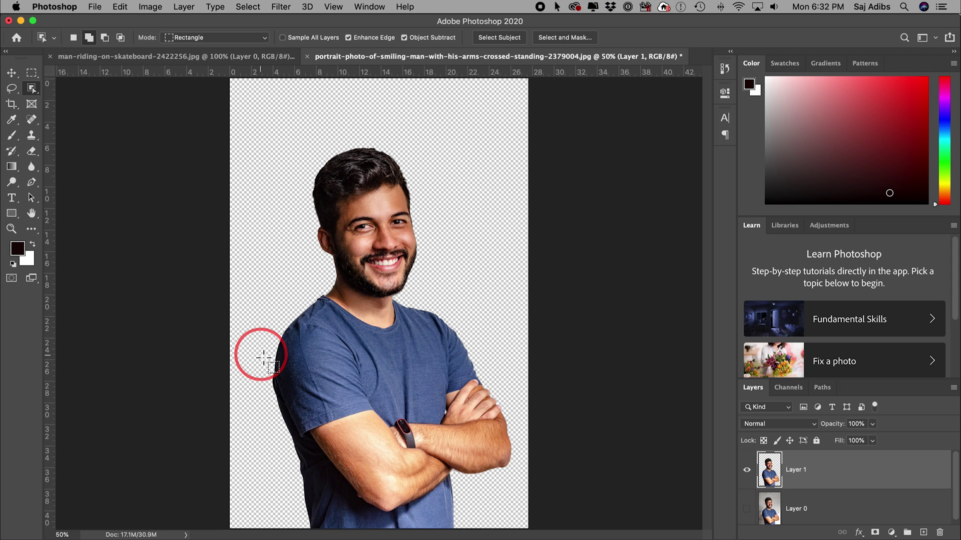
- Draw a blue rectangle shape covering the whole portrait canvas, about 2022 x 3035 px
left_click(12, 216)
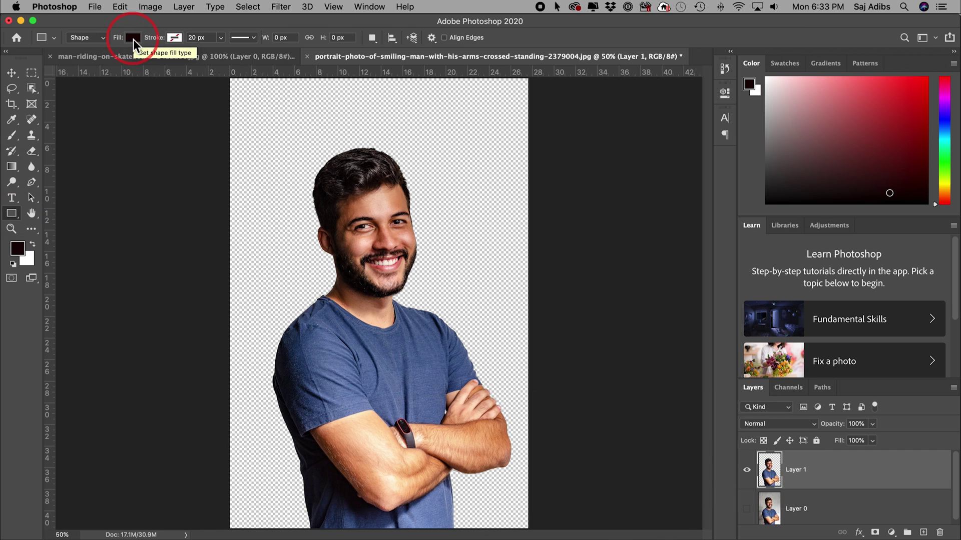
left_click(133, 38)
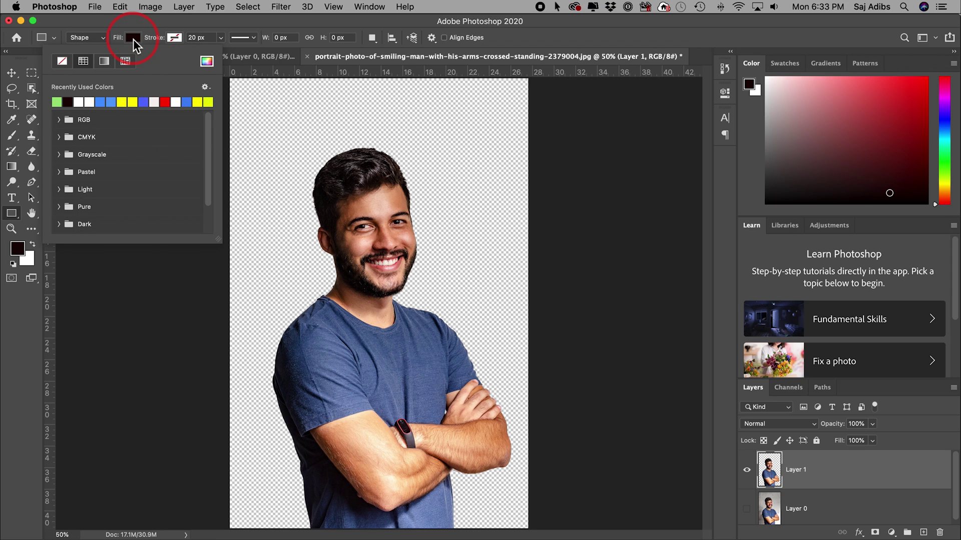
left_click(116, 103)
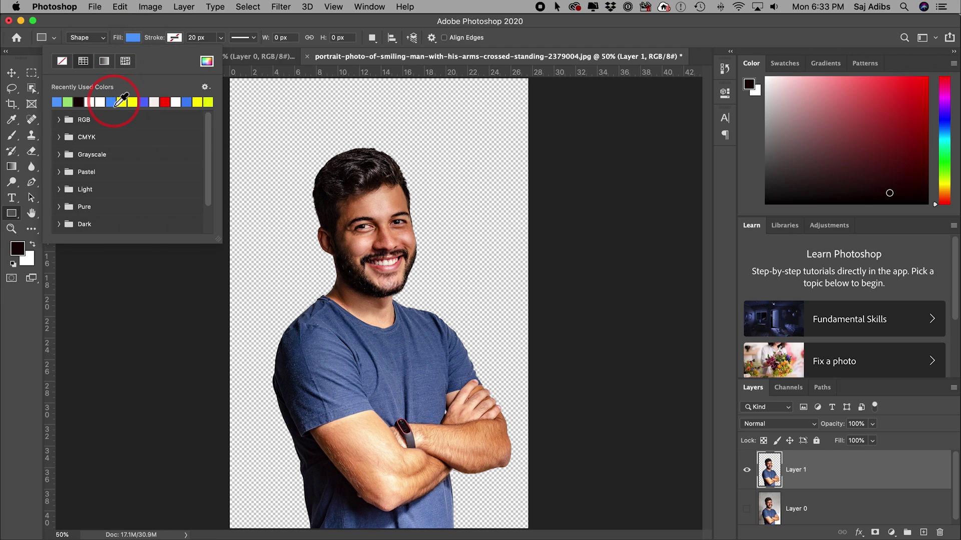
left_click(180, 303)
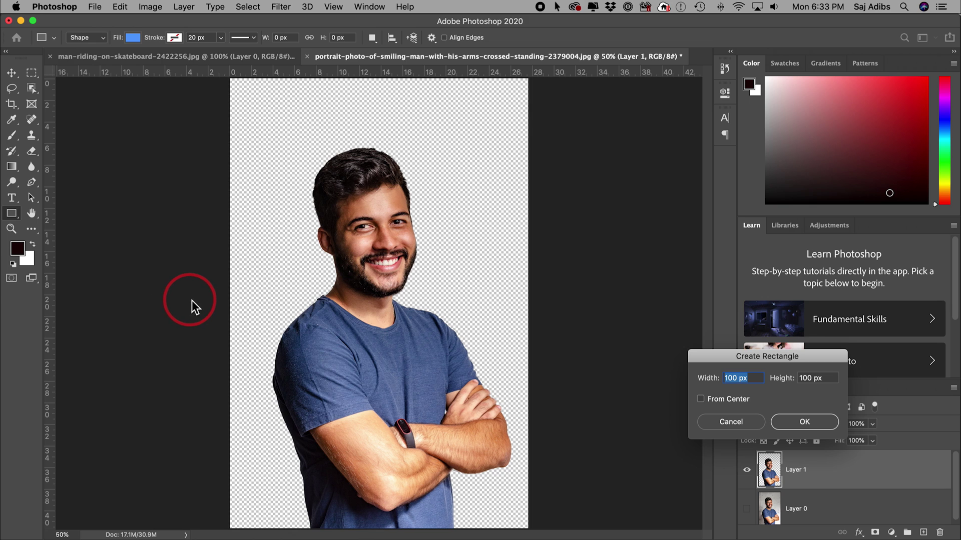
left_click(747, 425)
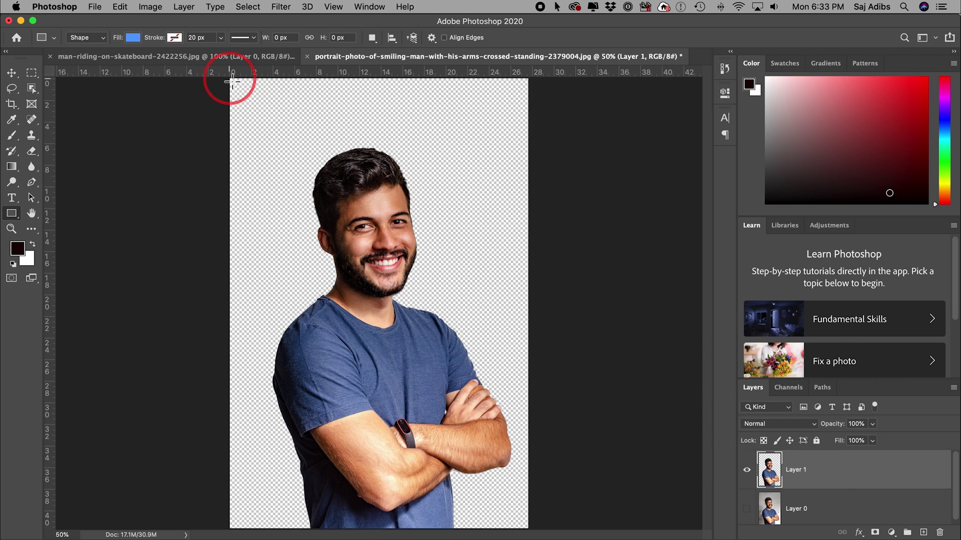
left_click_drag(232, 80, 534, 533)
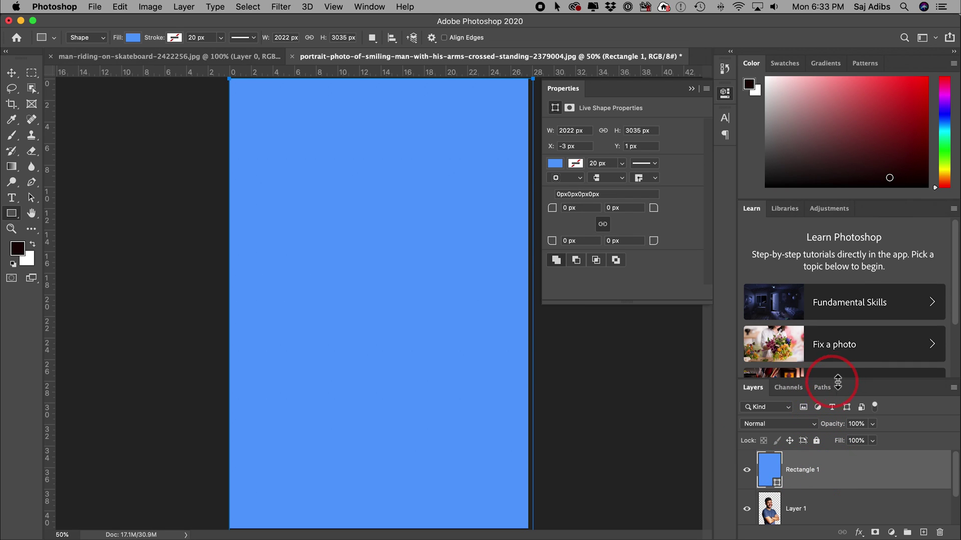
- Enlarge the layer list and move the blue rectangle beneath the man's cutout layer as a background
left_click_drag(852, 381, 840, 245)
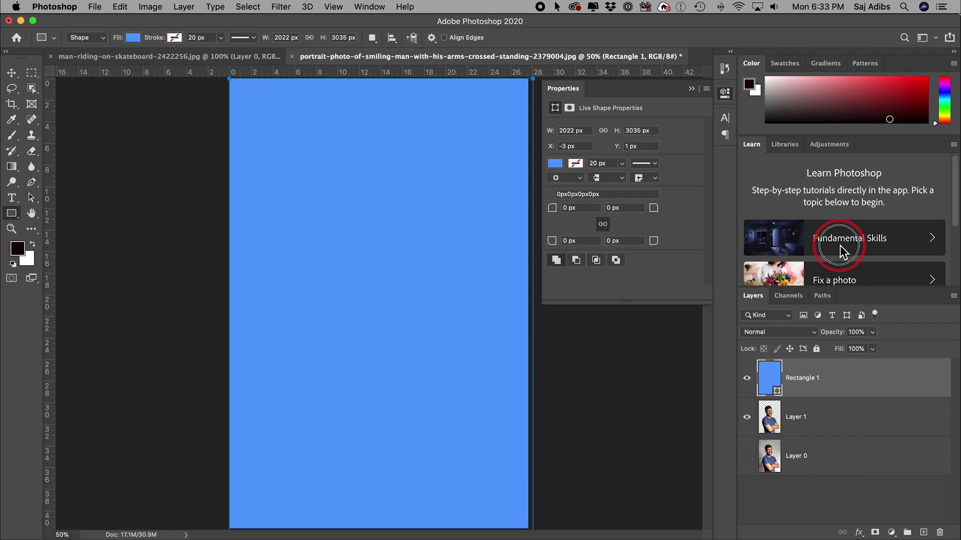
left_click_drag(853, 379, 841, 435)
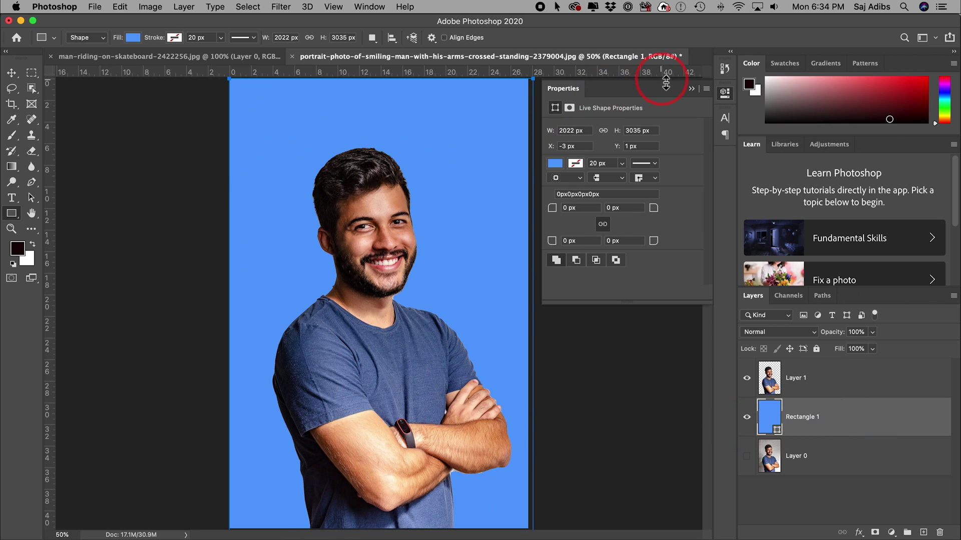
left_click(692, 88)
key("super+equal")
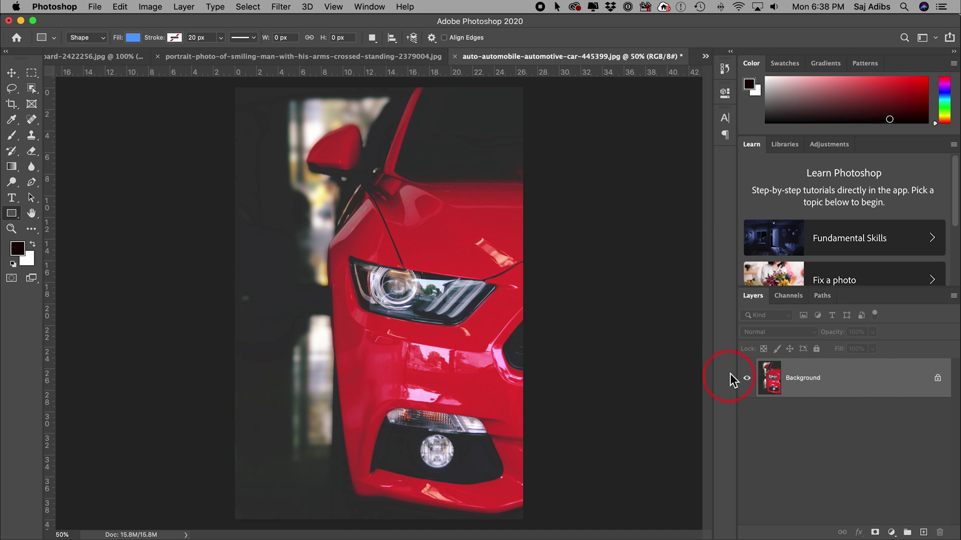
- Add a Hue/Saturation adjustment layer above the car photo and target its Reds range
left_click(891, 532)
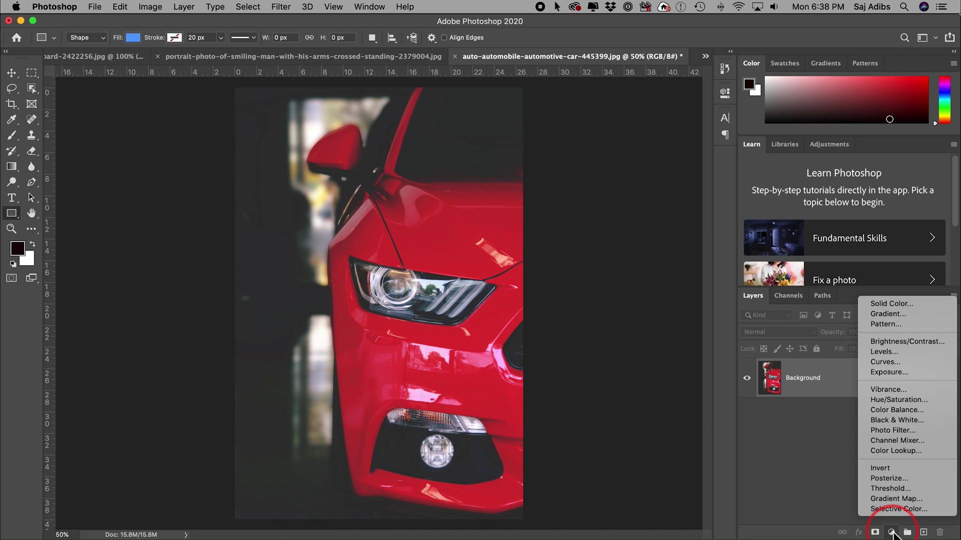
left_click(888, 400)
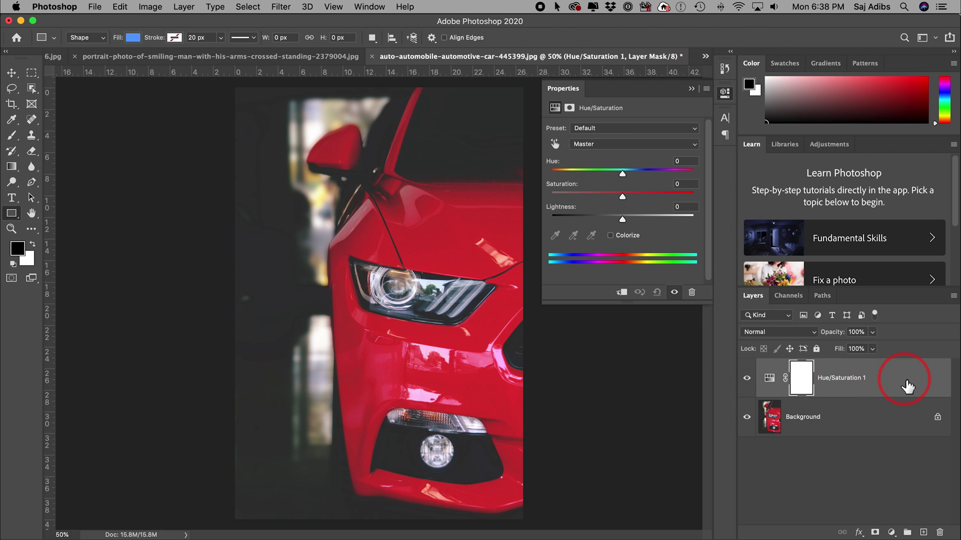
left_click(587, 147)
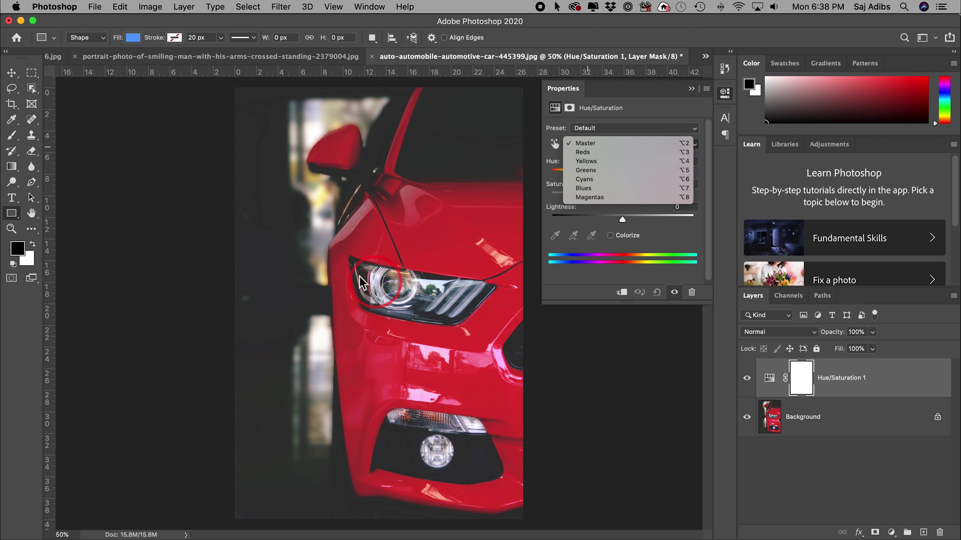
left_click(590, 155)
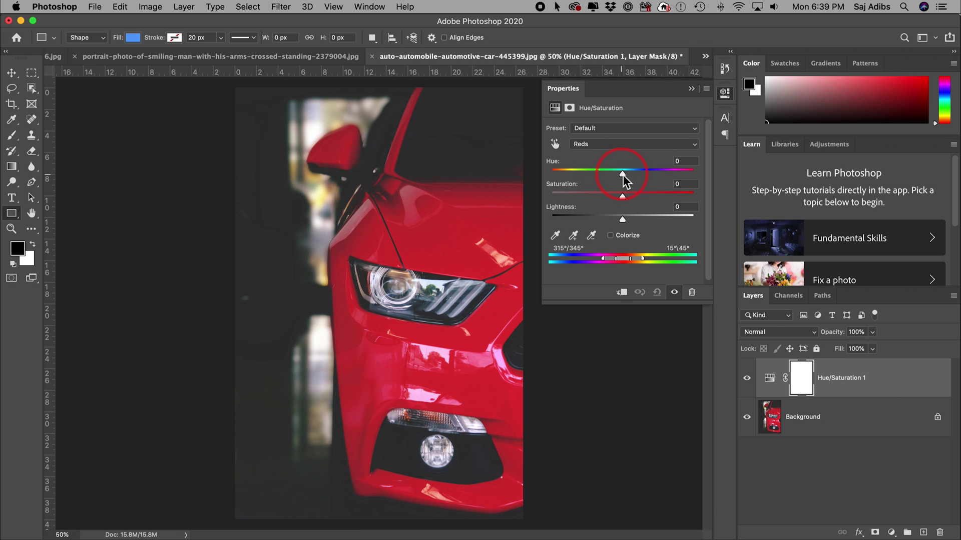
- Recolour the car by sweeping the Reds hue to -141, back to +1 and up into higher positive values
left_click_drag(623, 176, 563, 175)
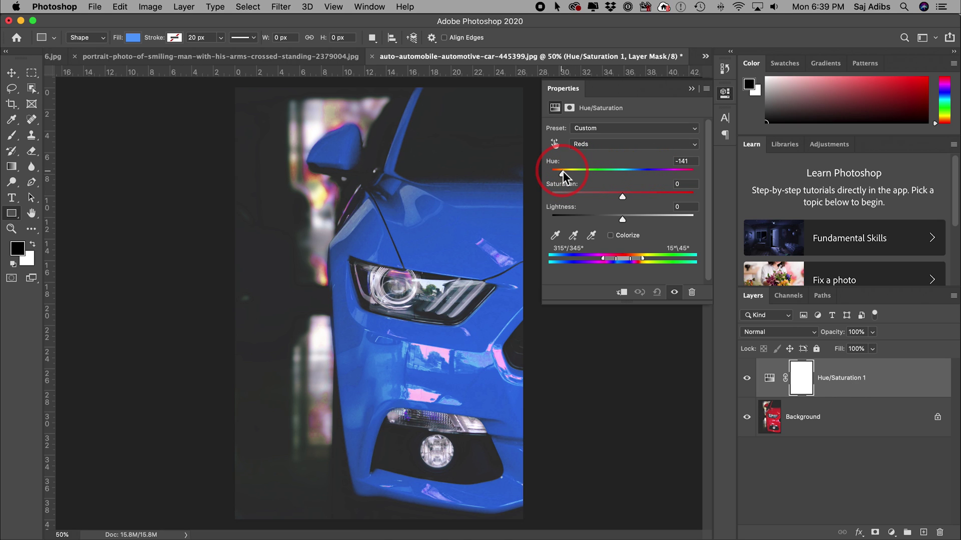
left_click_drag(563, 171, 562, 172)
left_click_drag(563, 175, 622, 174)
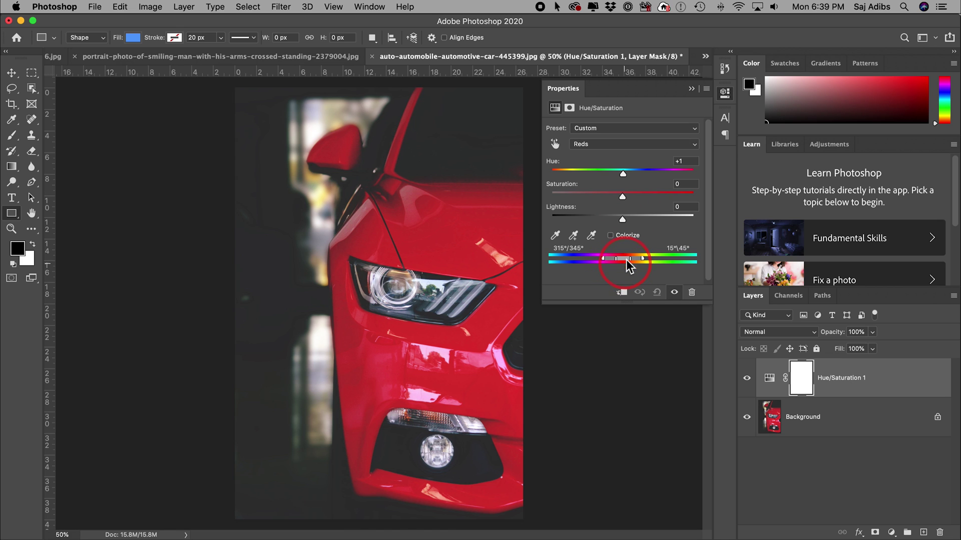
left_click_drag(625, 175, 680, 175)
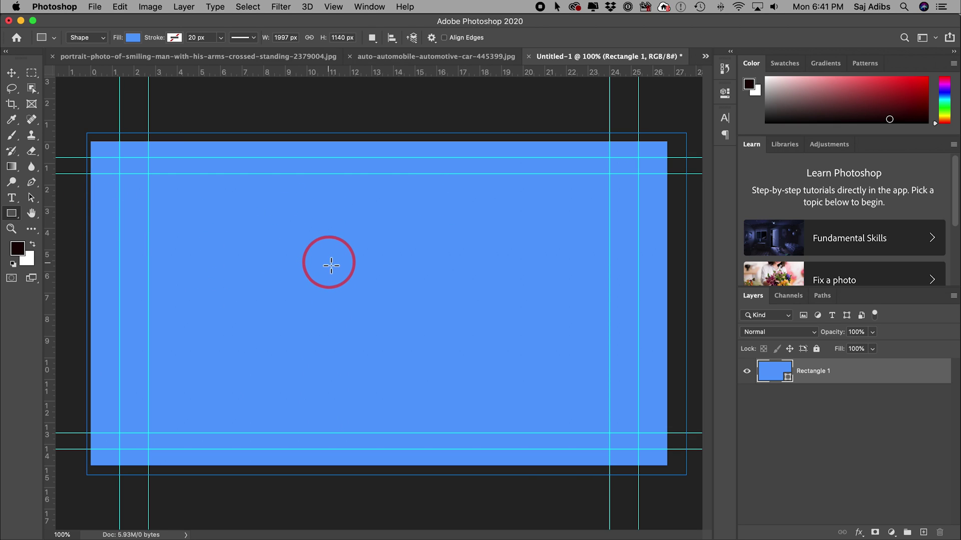
- Add the text "Type out your text" over the blue rectangle in Untitled-1
left_click(12, 199)
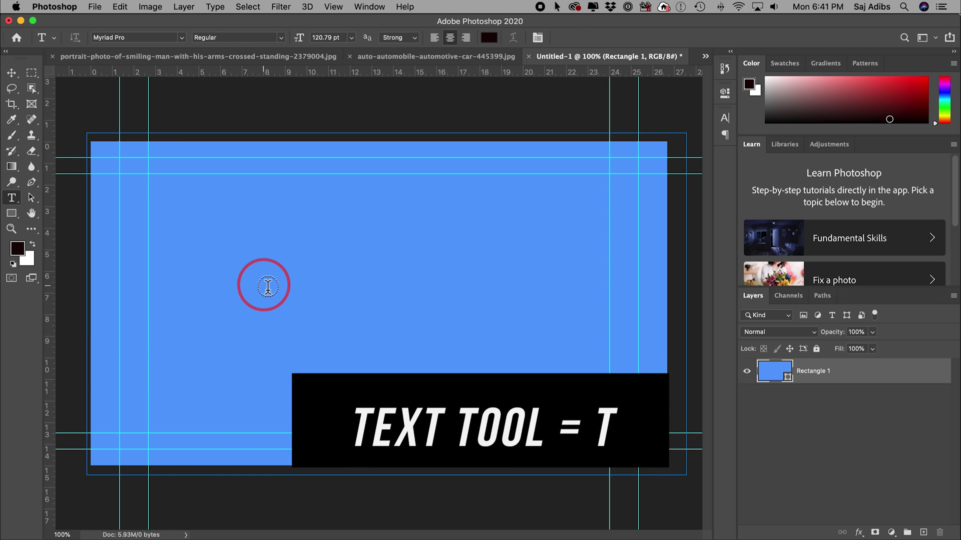
left_click(240, 294)
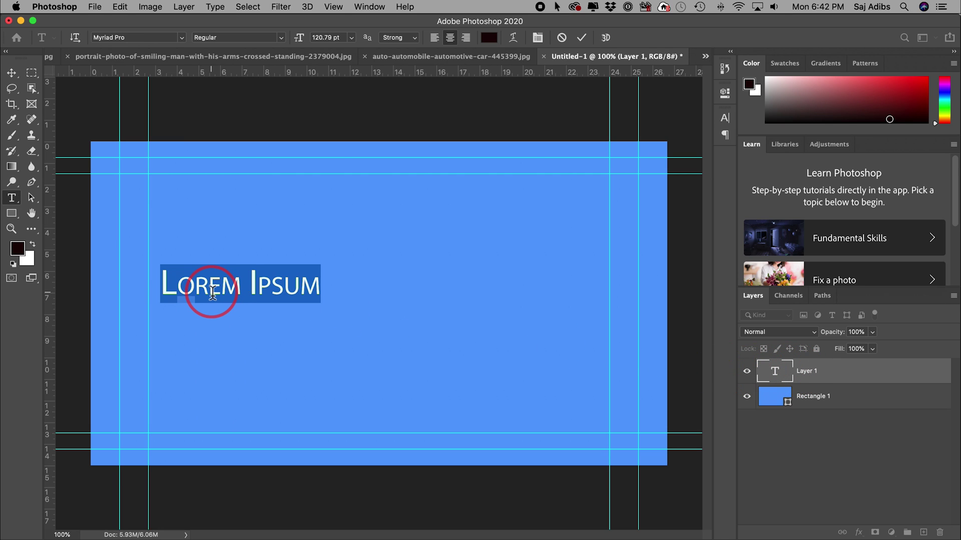
type("Type out your text")
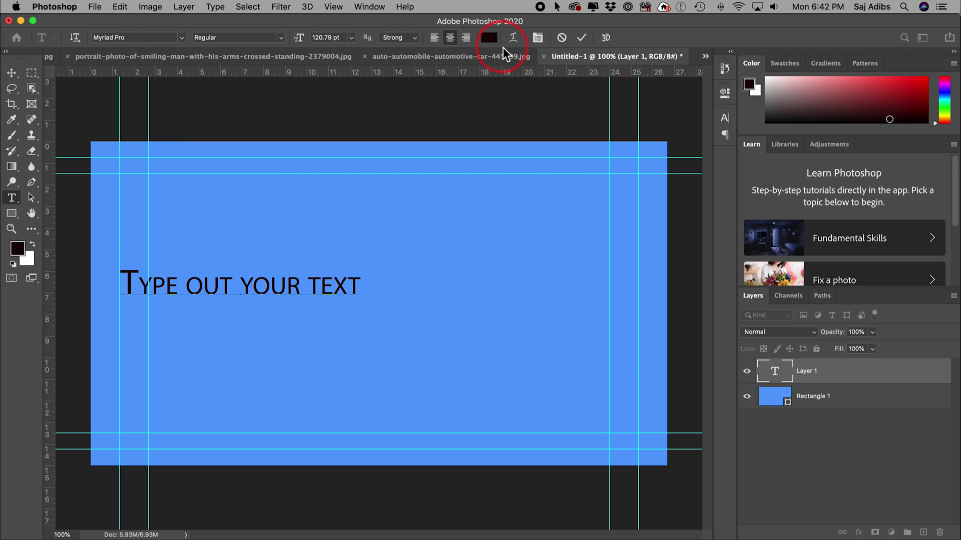
- Recolour the "Type out your text" lettering to white (ffffff)
left_click_drag(123, 281, 420, 279)
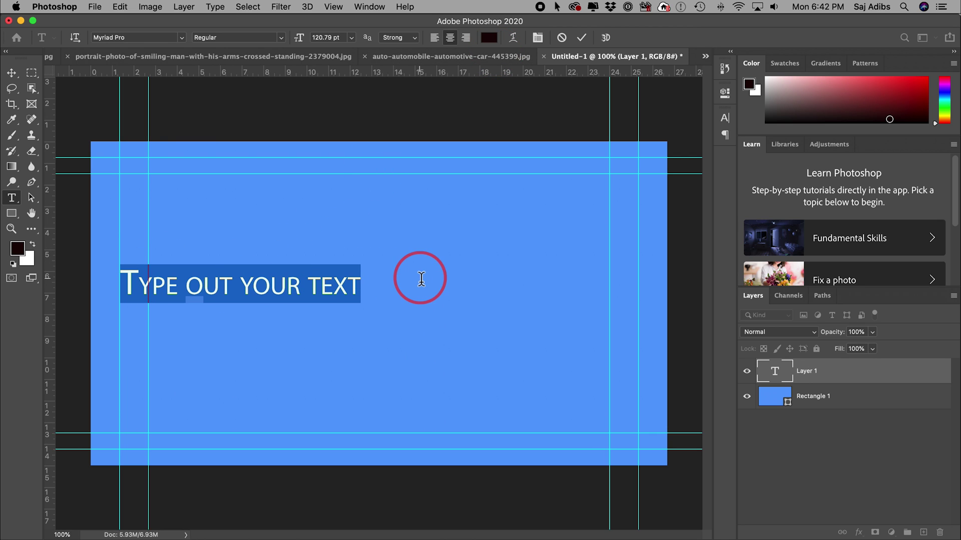
left_click(492, 39)
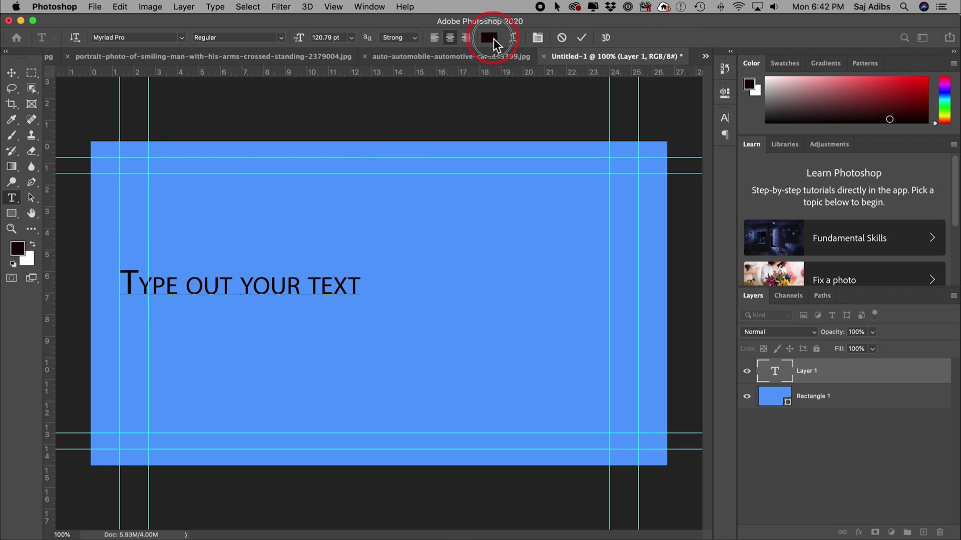
left_click_drag(683, 339, 453, 252)
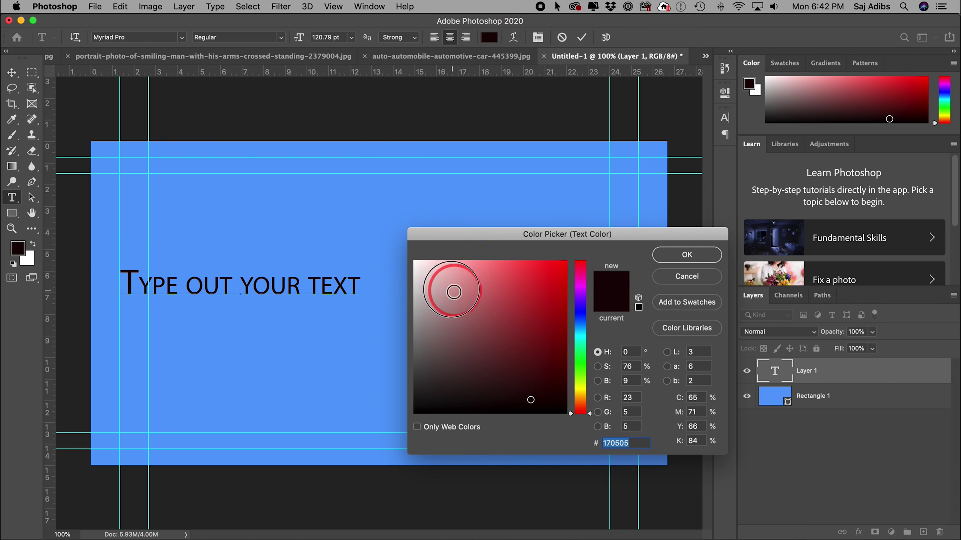
left_click_drag(454, 293, 378, 253)
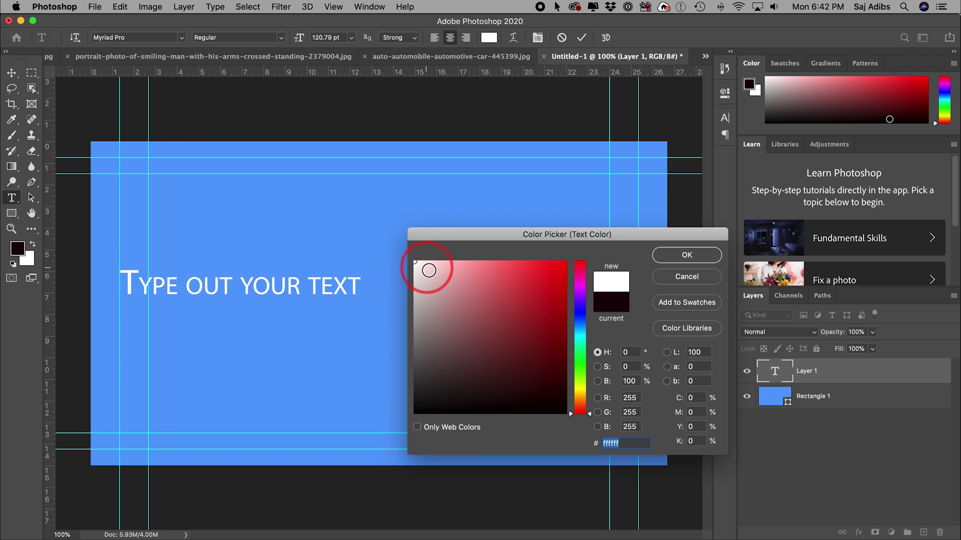
left_click_drag(429, 270, 411, 243)
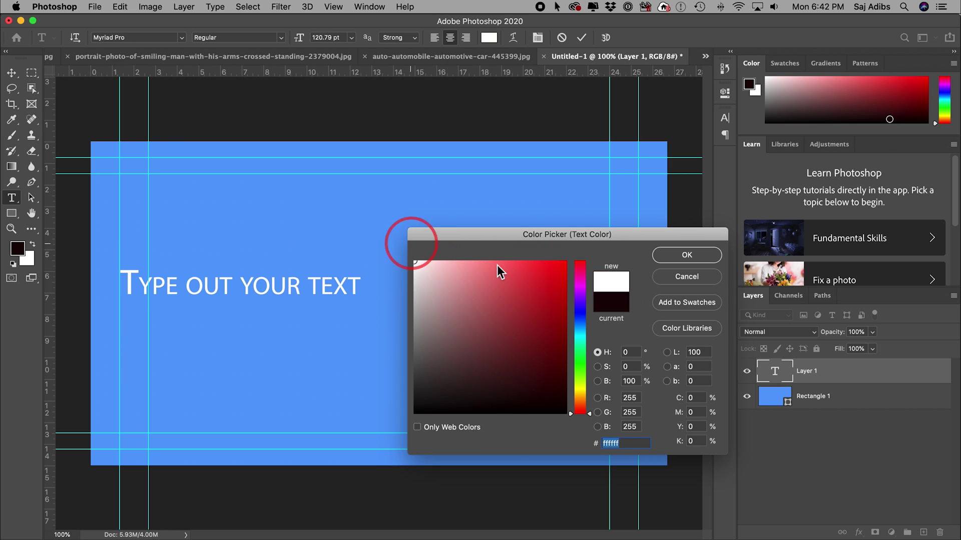
left_click(683, 256)
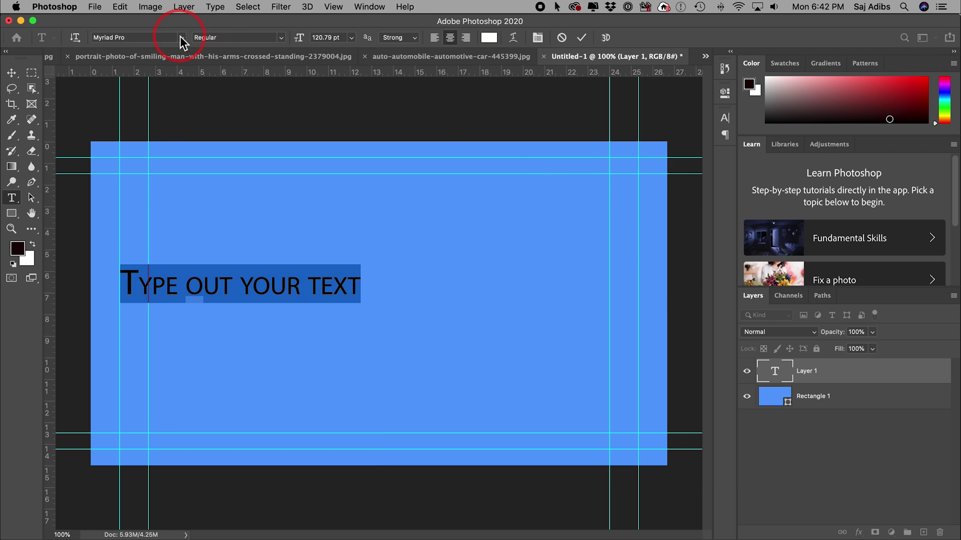
- Set the selected text's font to Bebas and its size to 167 pt, and commit the text edit
left_click(182, 37)
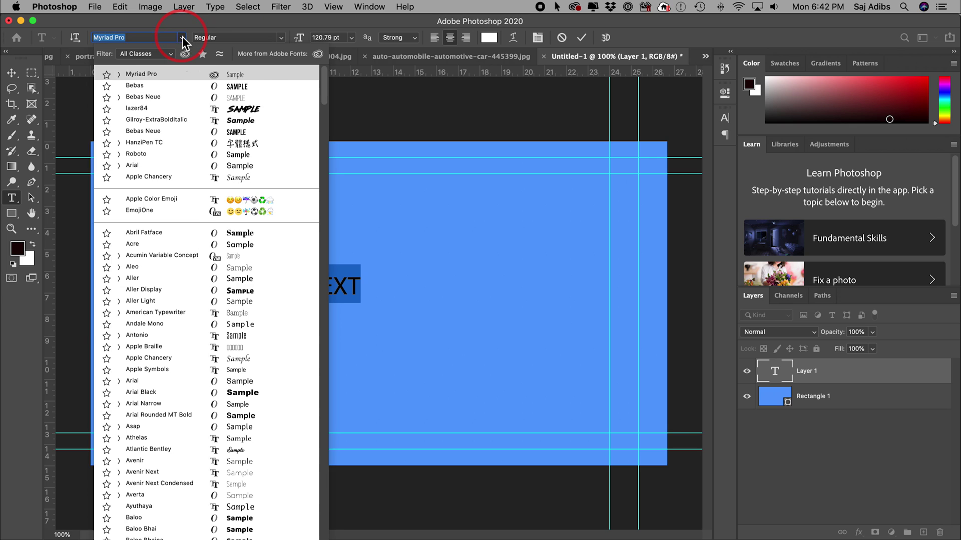
left_click(142, 85)
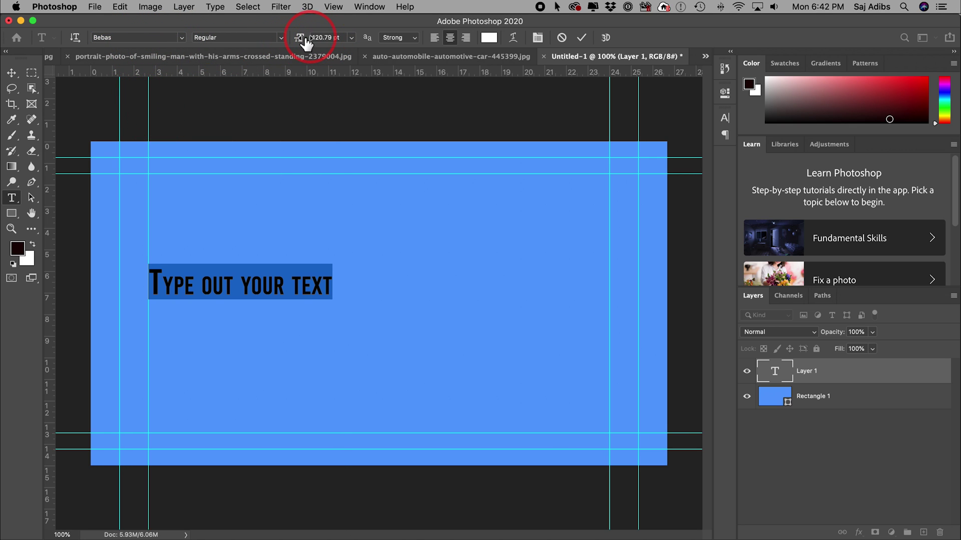
left_click_drag(299, 42, 325, 41)
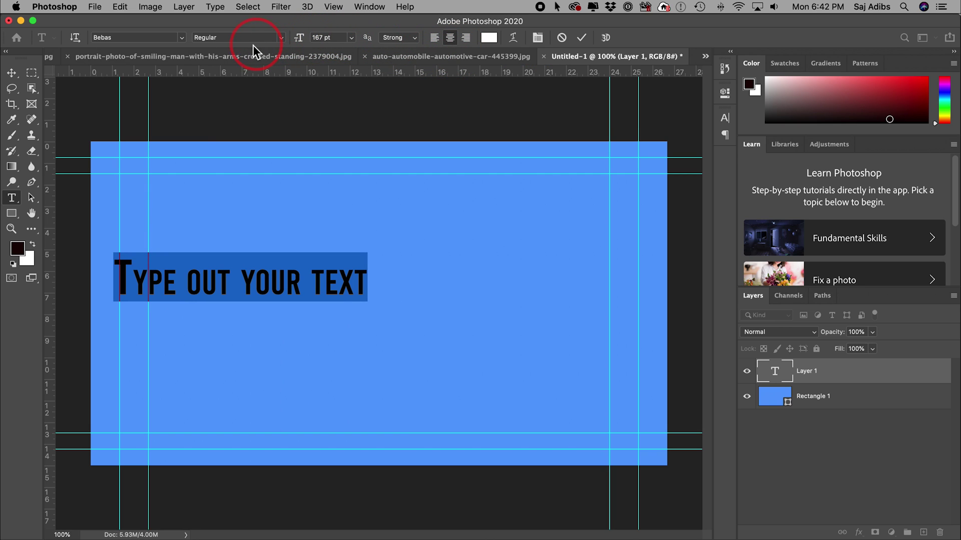
left_click(581, 38)
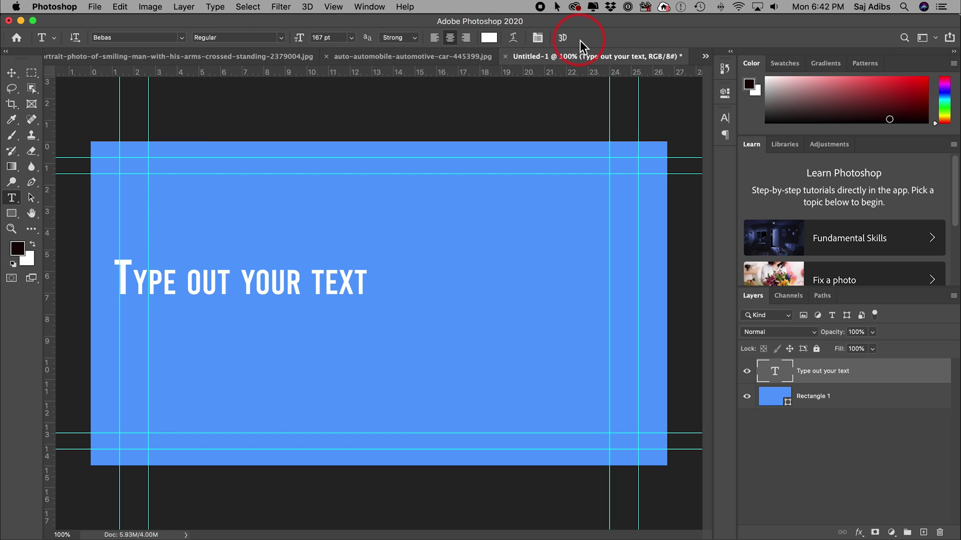
- Move the text with the Move tool to about the centre of the blue rectangle
left_click(12, 75)
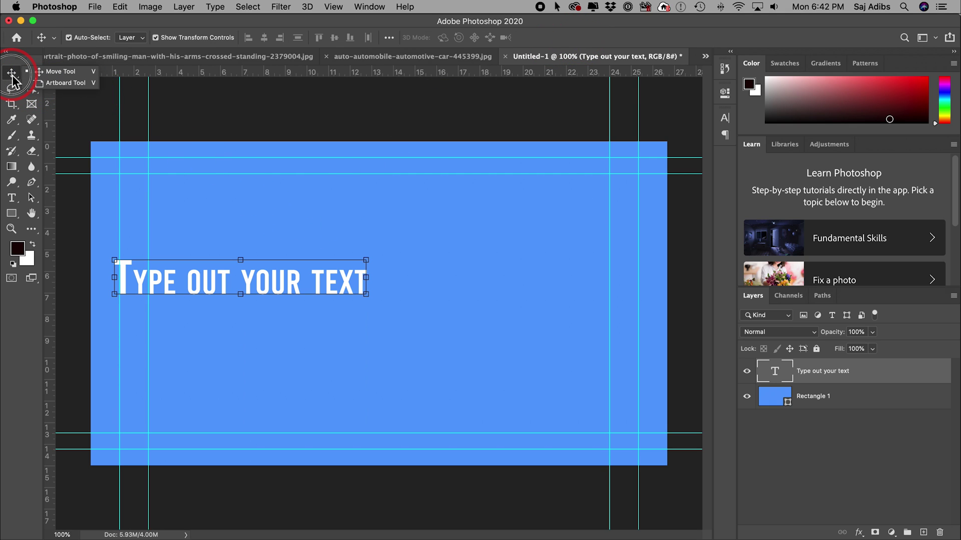
left_click(64, 75)
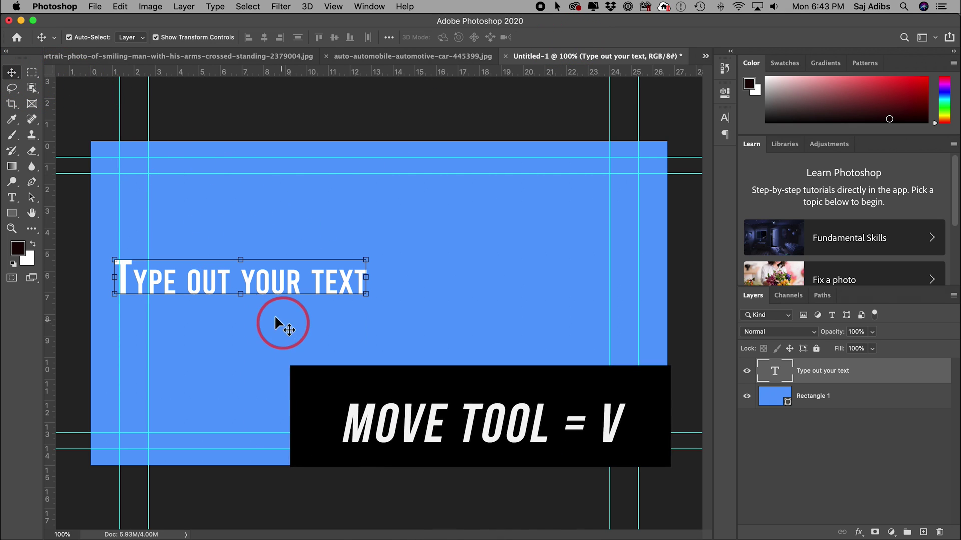
left_click_drag(268, 289, 380, 295)
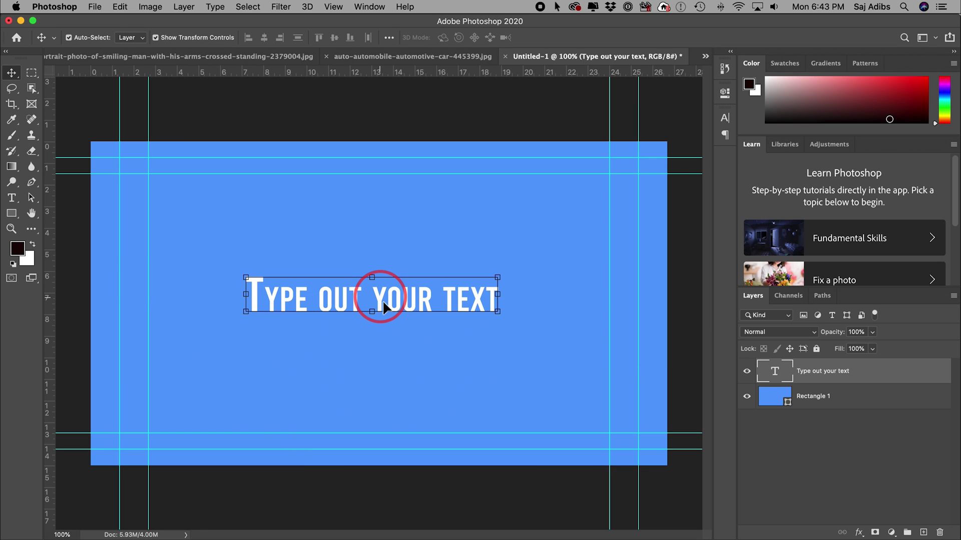
- Enable a Drop Shadow in the layer style of the "Type out your text" layer
double_click(884, 376)
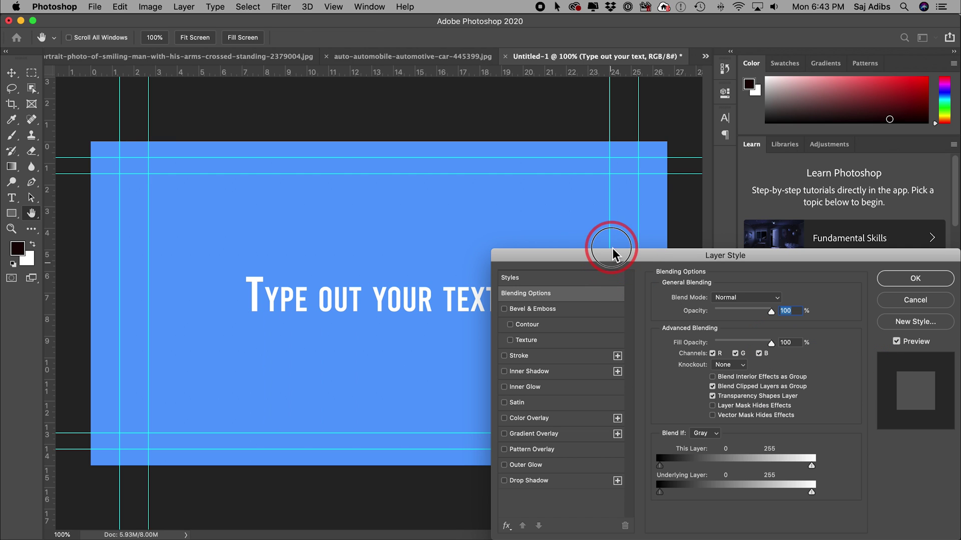
left_click_drag(612, 248, 620, 157)
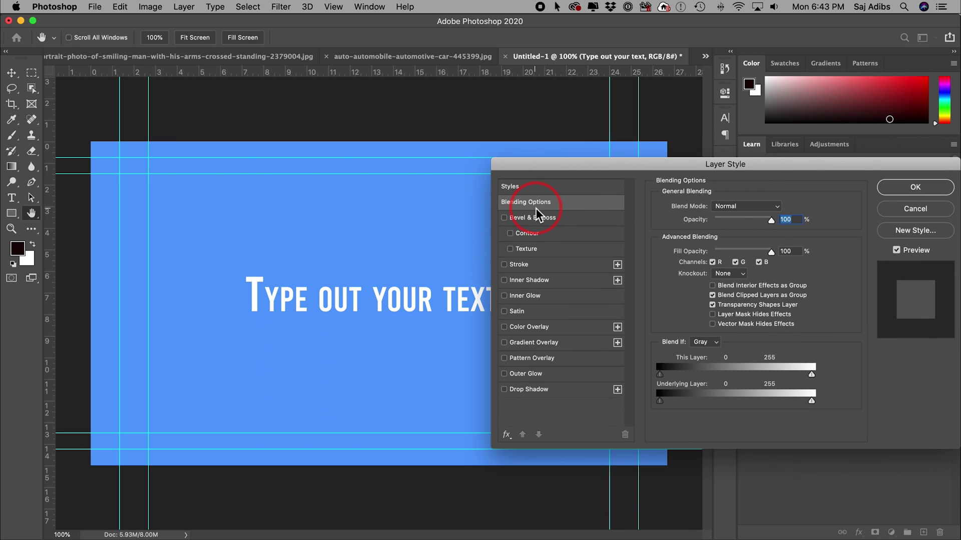
left_click(505, 390)
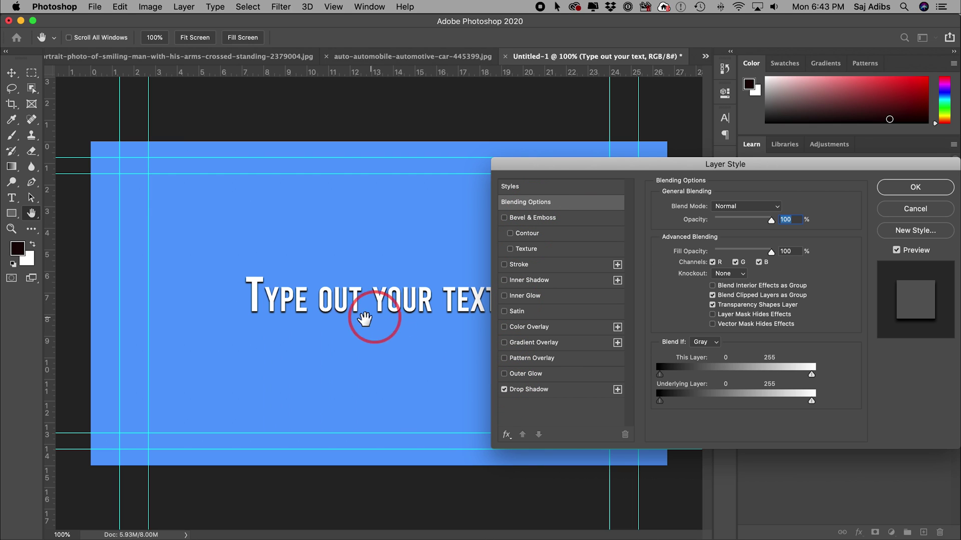
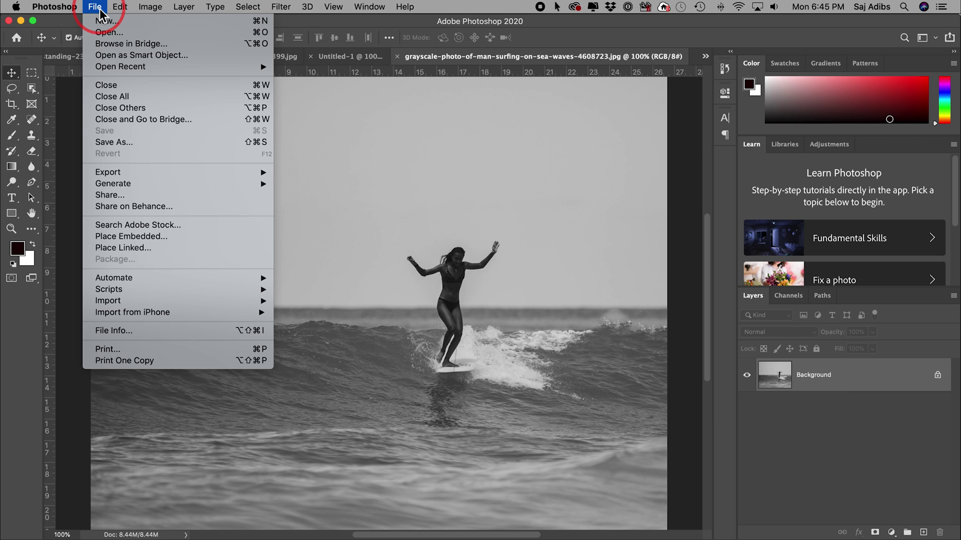
- Set up an Export As of the grayscale surfing photo, keeping the JPG format and setting the image width to 500 px
mouse_move(113, 173)
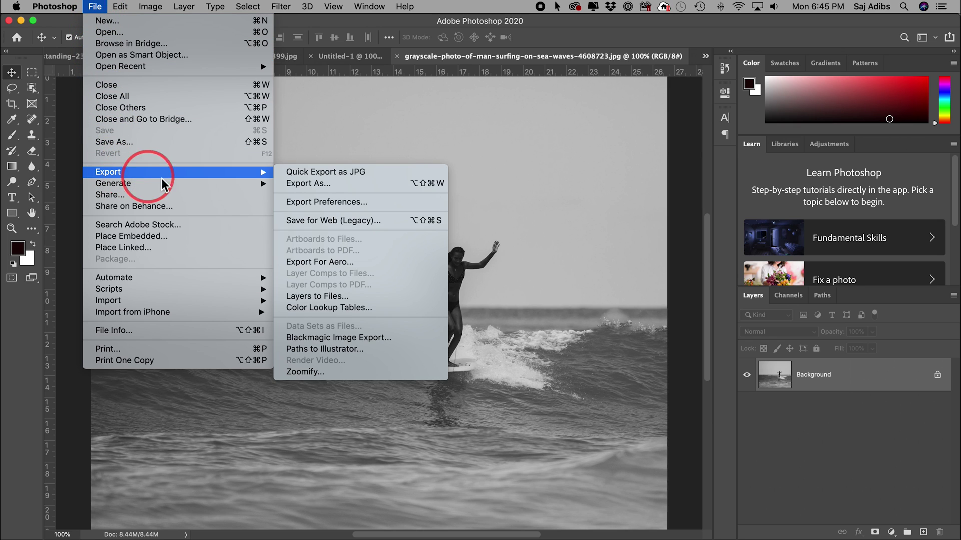
left_click(328, 185)
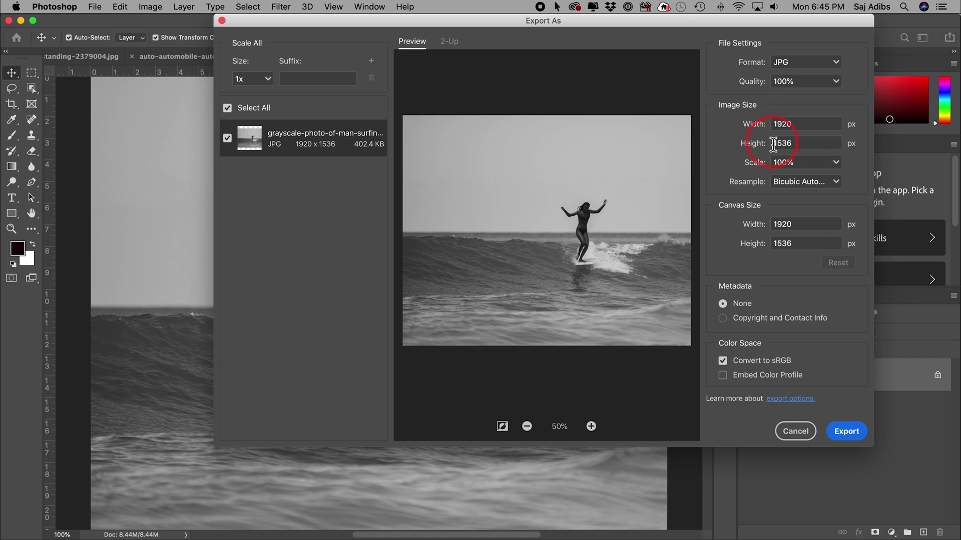
left_click(794, 66)
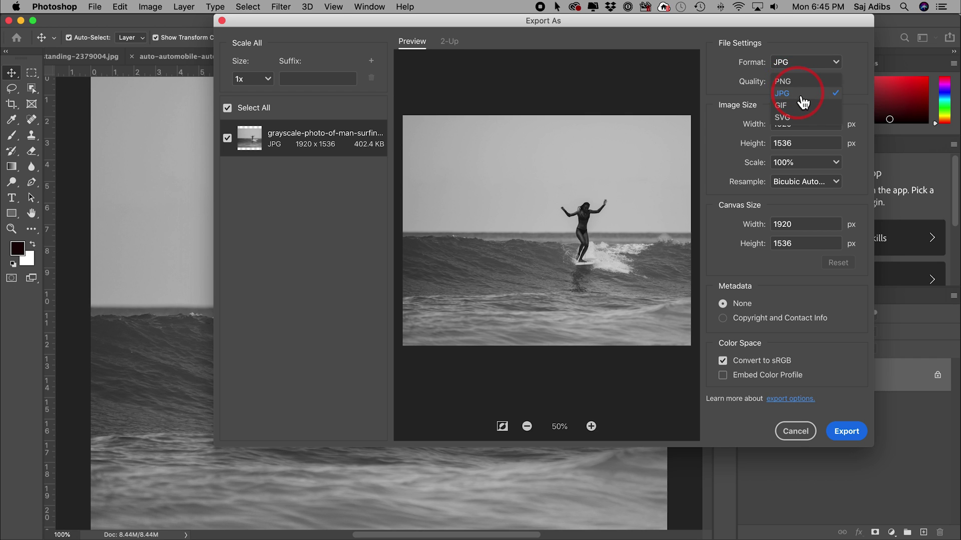
left_click(757, 75)
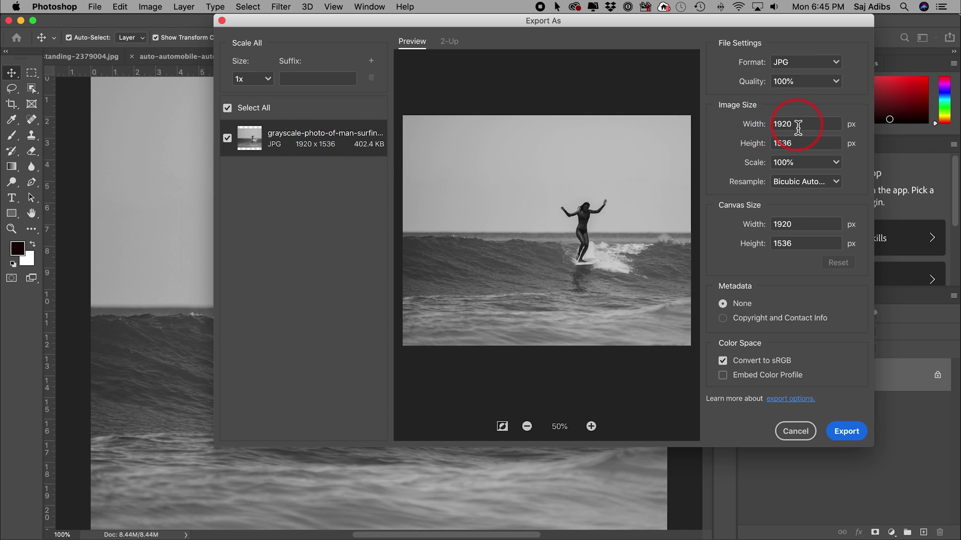
left_click_drag(798, 128, 740, 125)
type("500")
key("Tab")
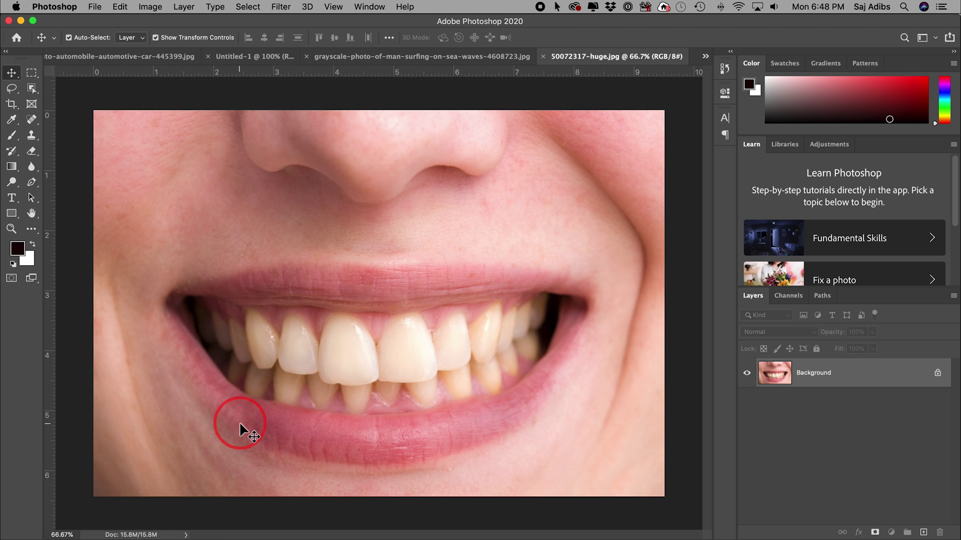
- Select the teeth in 50072317-huge.jpg with the Lasso tool and copy the selection to a new layer
left_click(11, 89)
left_click(55, 87)
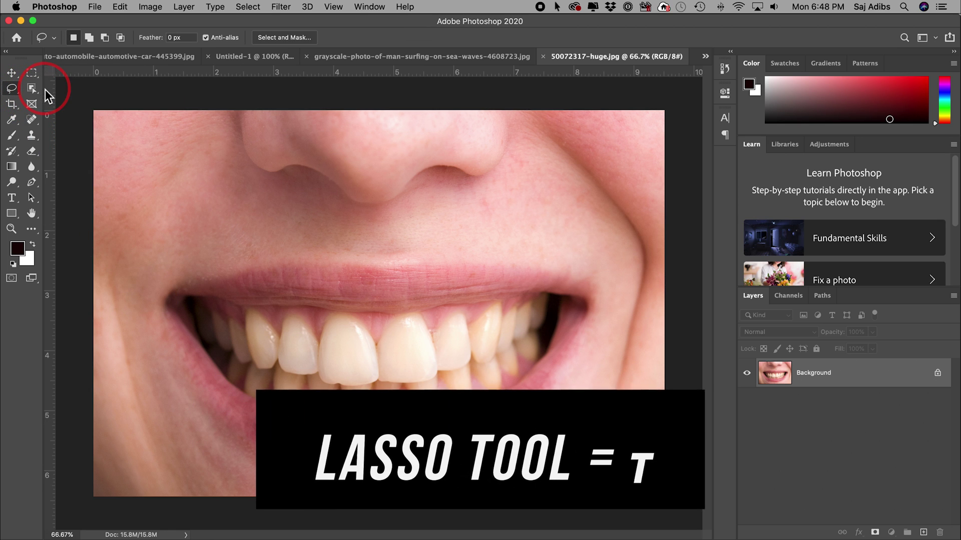
mouse_move(281, 404)
left_mouse_down()
mouse_move(231, 382)
mouse_move(205, 334)
mouse_move(223, 313)
mouse_move(500, 298)
mouse_move(548, 307)
mouse_move(541, 350)
mouse_move(461, 402)
mouse_move(279, 407)
left_mouse_up()
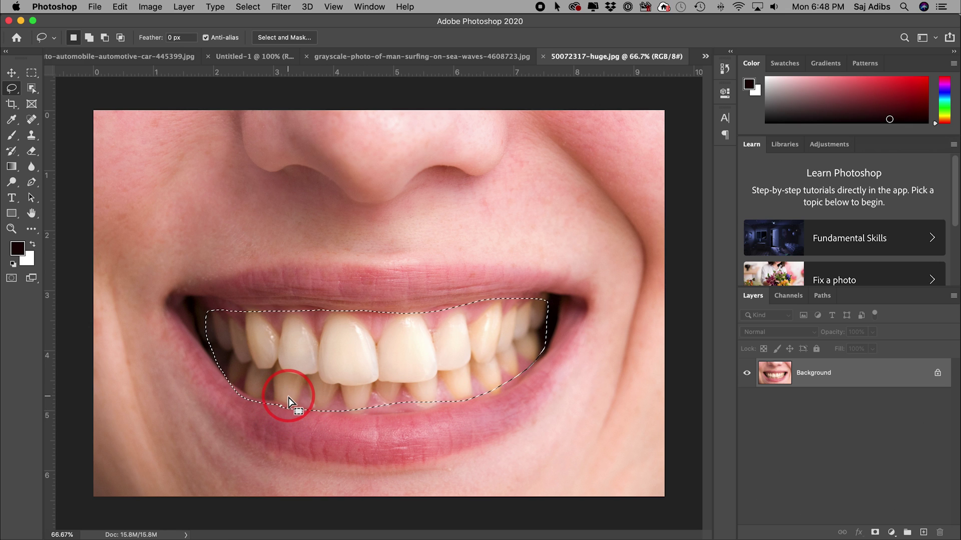
right_click(304, 380)
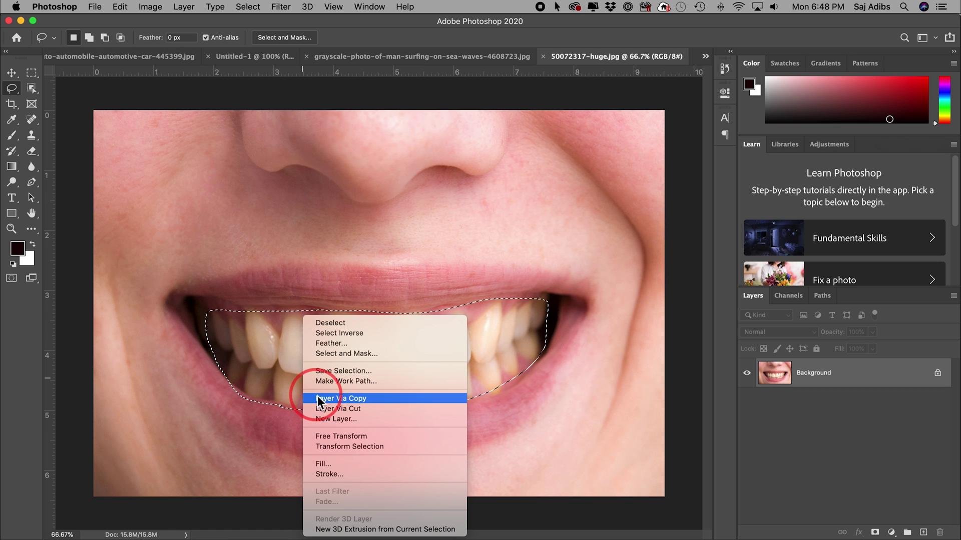
left_click(364, 399)
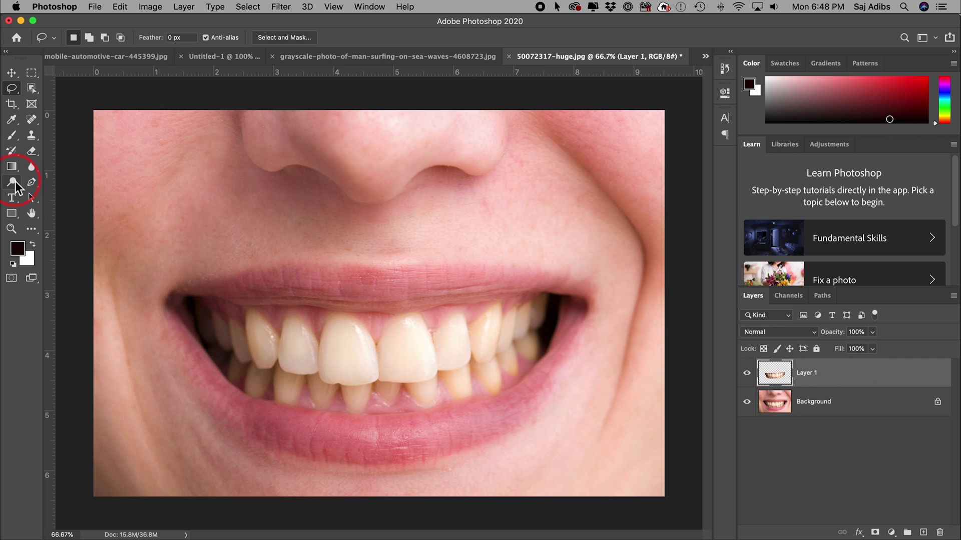
- Brighten the upper and lower teeth on Layer 1 with the Dodge tool, using a 100 px brush
left_click_drag(14, 184, 52, 182)
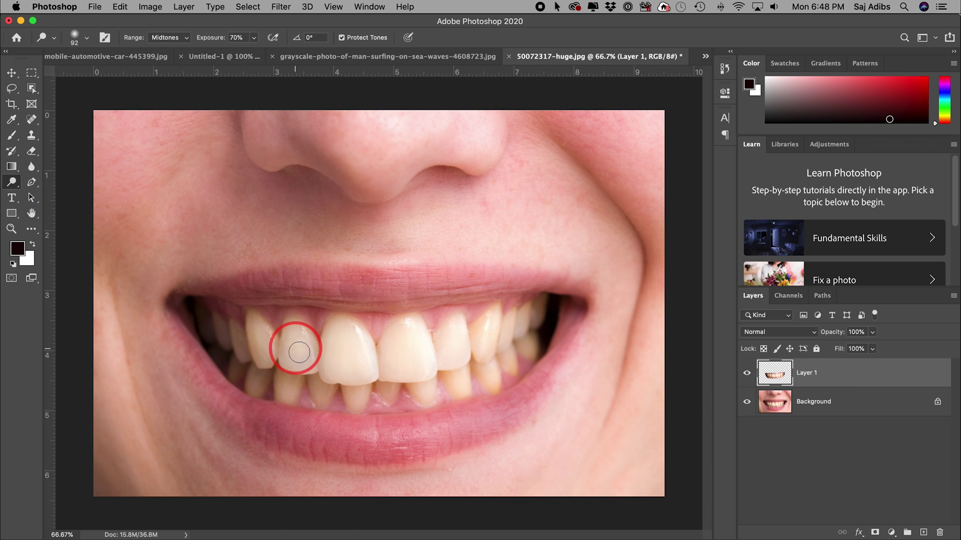
left_click_drag(300, 354, 291, 344)
left_click(86, 39)
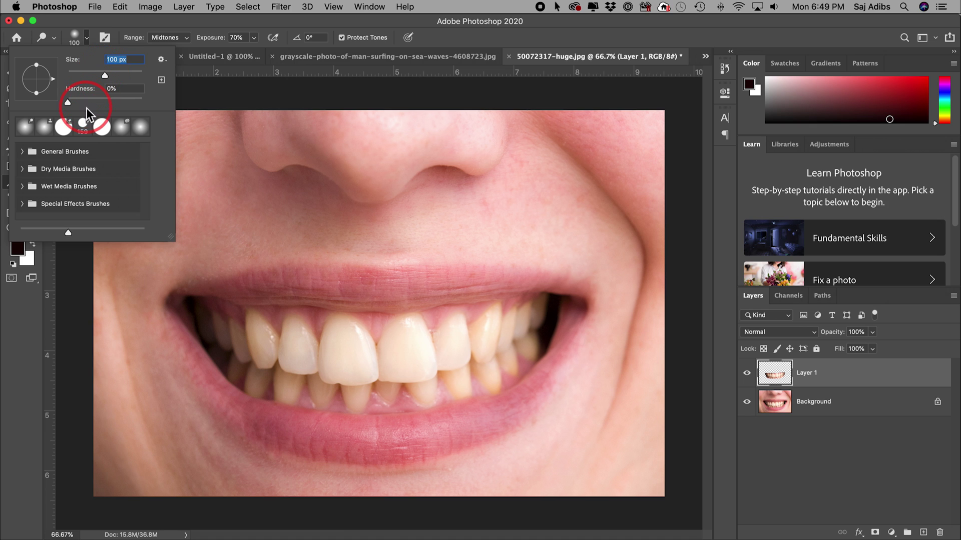
left_click(84, 40)
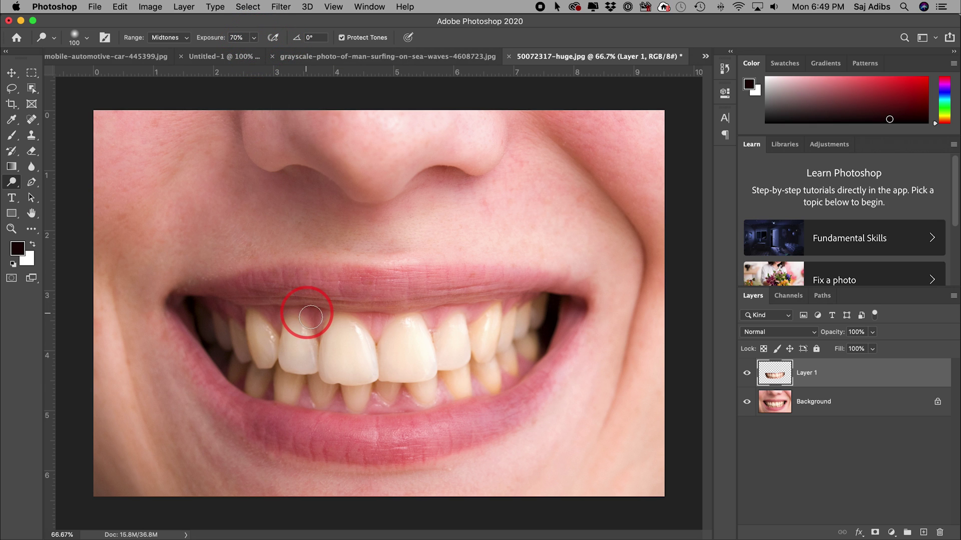
mouse_move(307, 315)
left_mouse_down()
mouse_move(314, 334)
mouse_move(299, 370)
mouse_move(294, 340)
mouse_move(291, 369)
mouse_move(301, 348)
mouse_move(292, 368)
mouse_move(372, 360)
mouse_move(297, 353)
mouse_move(360, 340)
mouse_move(344, 333)
mouse_move(356, 376)
mouse_move(367, 372)
mouse_move(271, 354)
mouse_move(280, 364)
mouse_move(256, 335)
mouse_move(264, 359)
mouse_move(256, 334)
mouse_move(372, 355)
mouse_move(361, 361)
mouse_move(445, 352)
mouse_move(412, 370)
mouse_move(513, 336)
mouse_move(464, 354)
mouse_move(492, 320)
mouse_move(493, 348)
mouse_move(545, 314)
mouse_move(440, 388)
mouse_move(321, 396)
mouse_move(343, 391)
mouse_move(252, 378)
mouse_move(239, 365)
mouse_move(231, 327)
mouse_move(402, 368)
mouse_move(517, 336)
mouse_move(522, 347)
mouse_move(483, 382)
mouse_move(496, 386)
mouse_move(504, 360)
left_mouse_up()
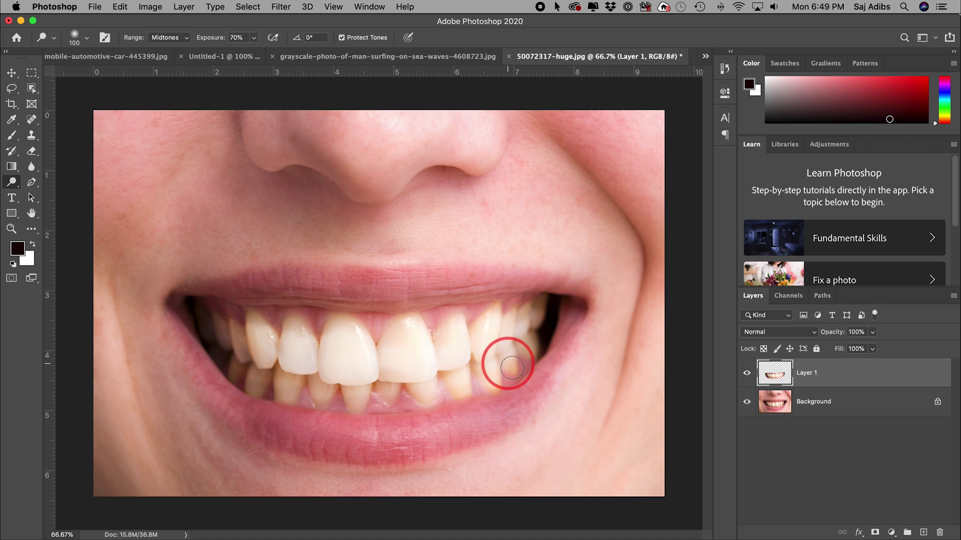
- Desaturate the yellow tint of the teeth on Layer 1 with the Sponge tool and toggle that layer's visibility to compare
mouse_move(12, 182)
left_mouse_down()
mouse_move(65, 190)
mouse_move(63, 204)
left_mouse_up()
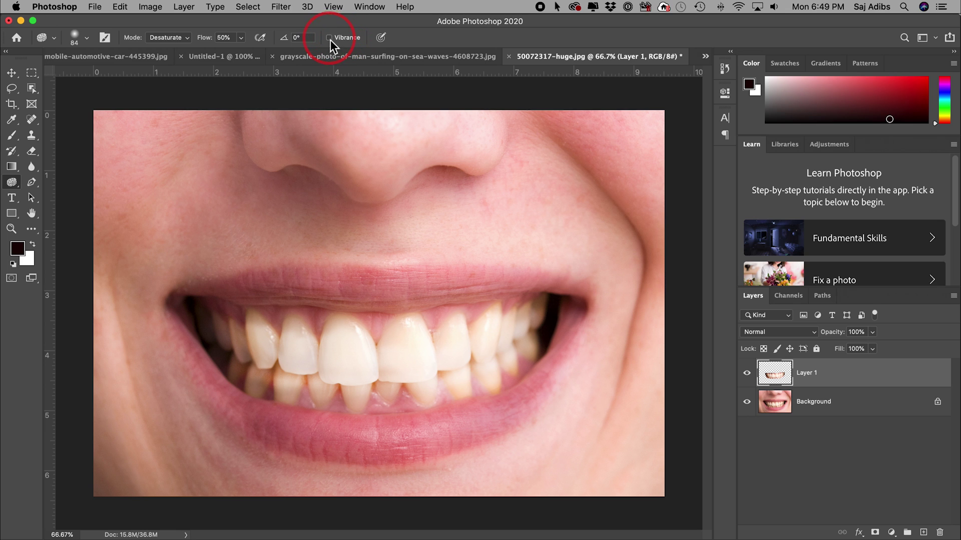
mouse_move(461, 400)
left_mouse_down()
mouse_move(484, 390)
mouse_move(287, 388)
mouse_move(296, 385)
mouse_move(265, 377)
mouse_move(281, 375)
mouse_move(269, 369)
mouse_move(272, 381)
mouse_move(236, 369)
mouse_move(358, 390)
mouse_move(487, 391)
mouse_move(535, 360)
mouse_move(514, 318)
mouse_move(539, 310)
mouse_move(437, 337)
mouse_move(379, 329)
mouse_move(412, 330)
mouse_move(408, 357)
mouse_move(389, 375)
mouse_move(374, 370)
mouse_move(675, 389)
mouse_move(721, 379)
left_mouse_up()
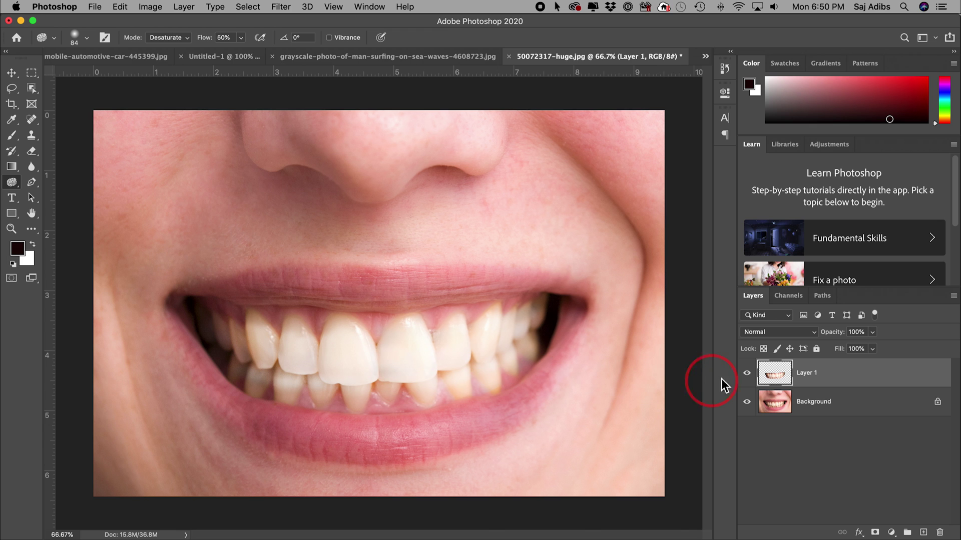
left_click(746, 373)
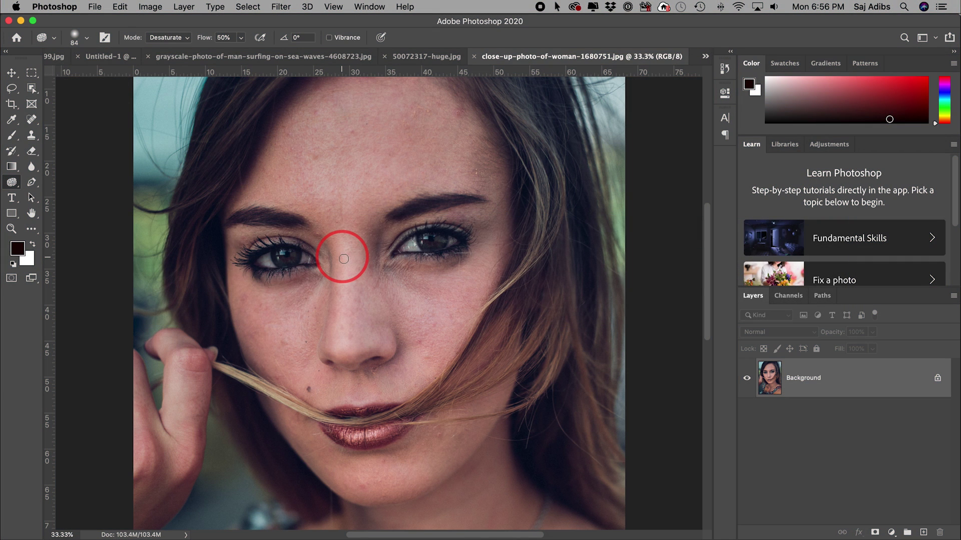
scroll(397, 242, "right", 3)
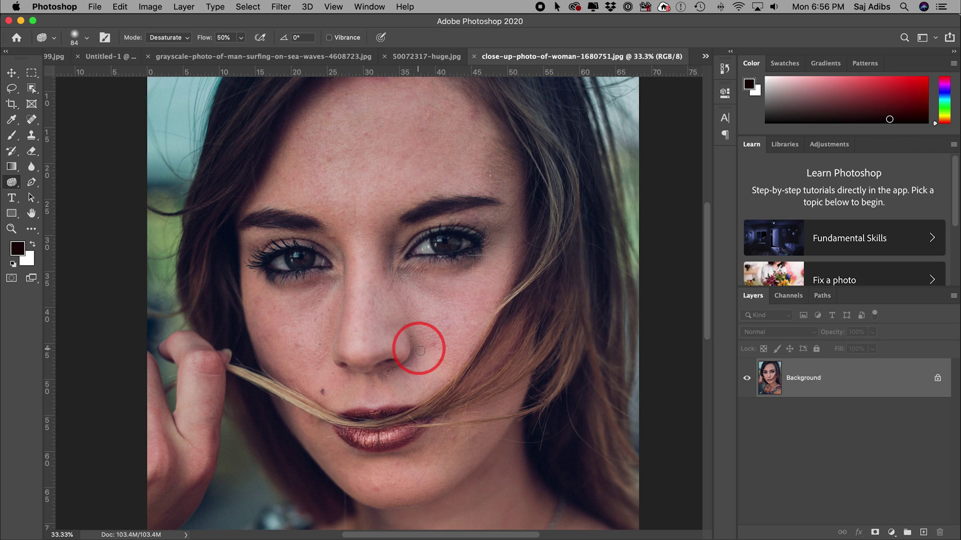
left_click_drag(418, 352, 374, 396)
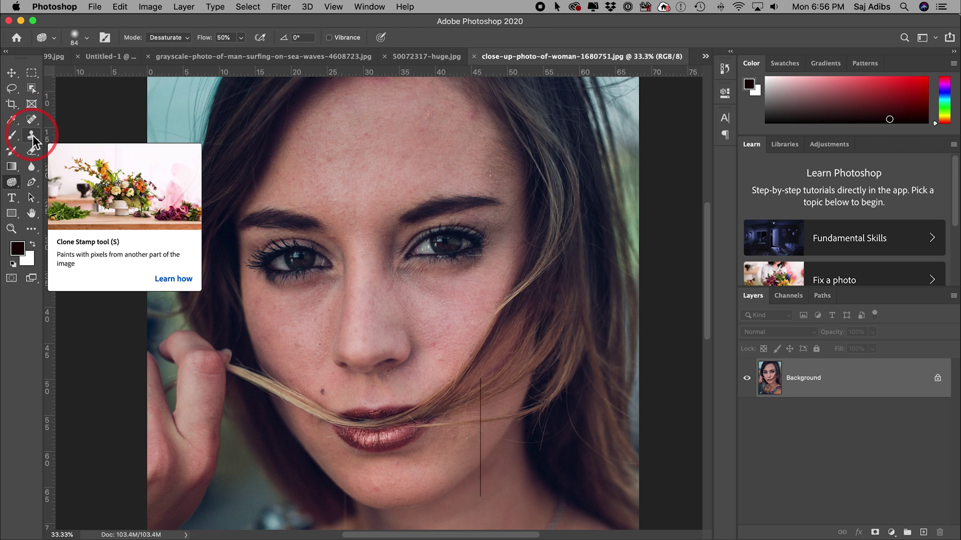
- Remove the mole above the lip with the Clone Stamp tool, using a soft 100 px brush and sampling the clean skin beside it
left_click(32, 134)
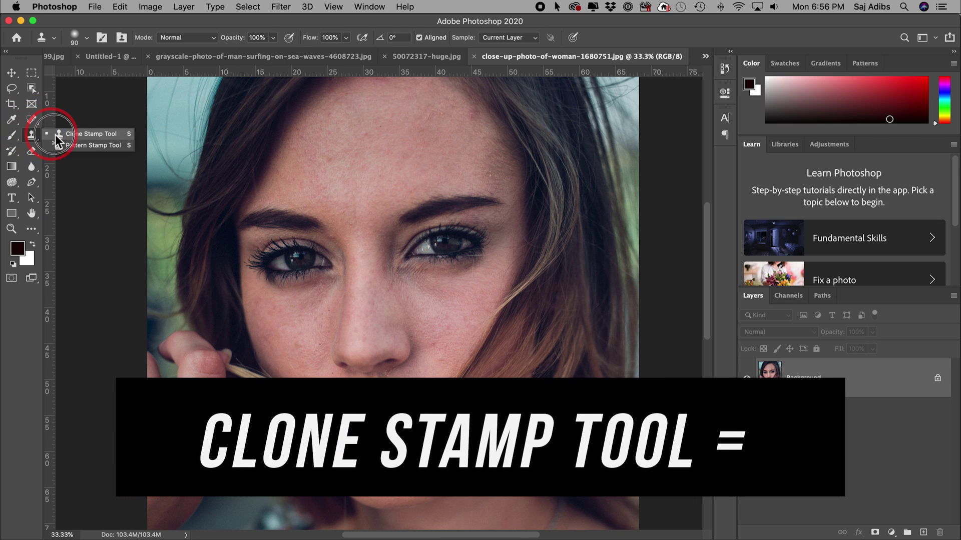
left_click(91, 135)
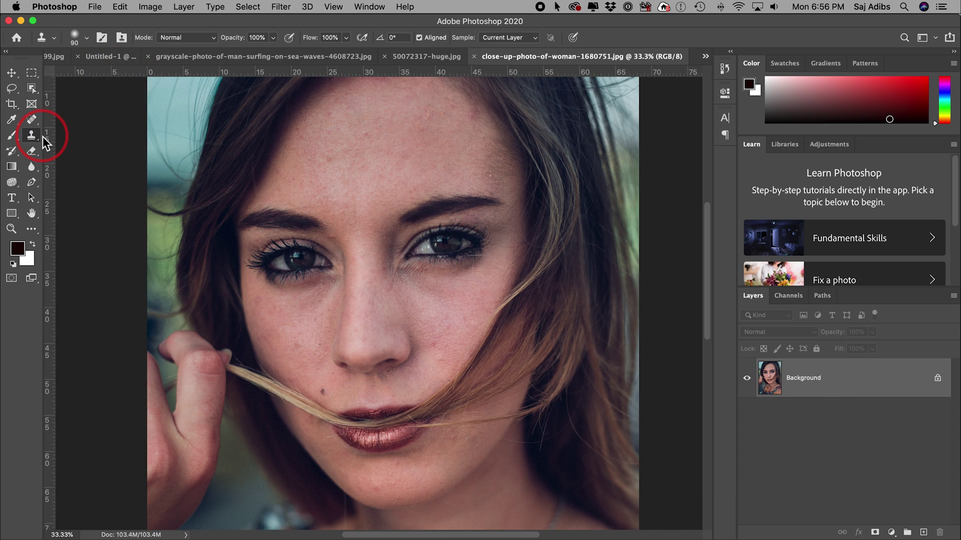
left_click(86, 38)
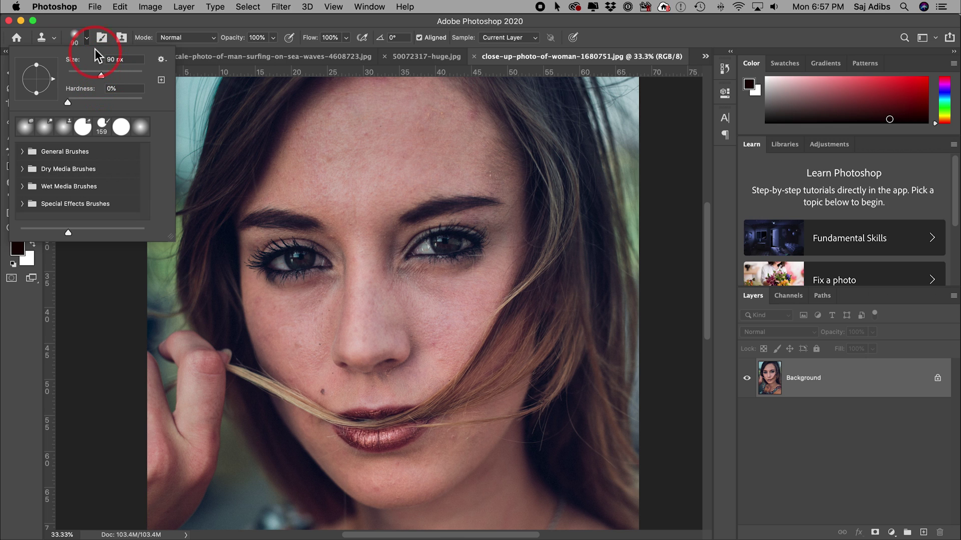
left_click(88, 39)
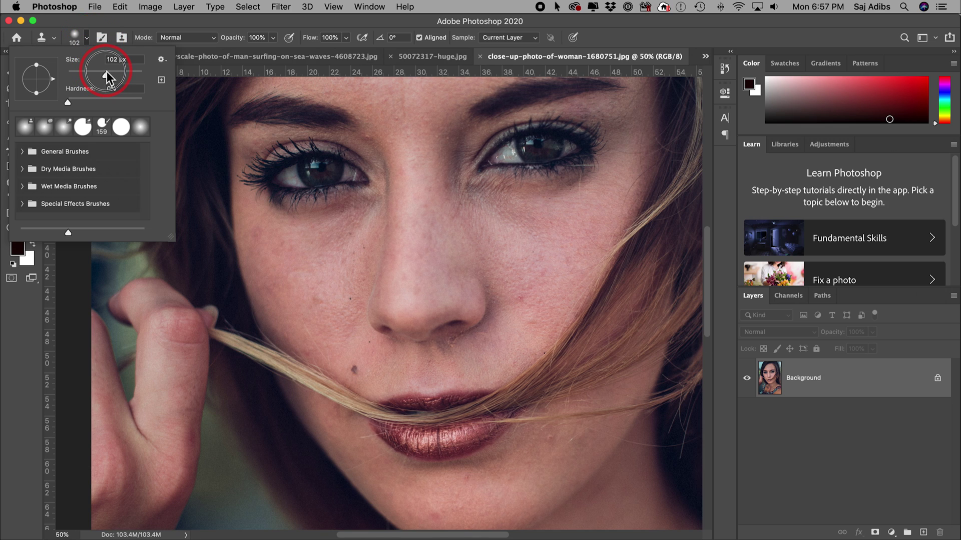
left_click(89, 43)
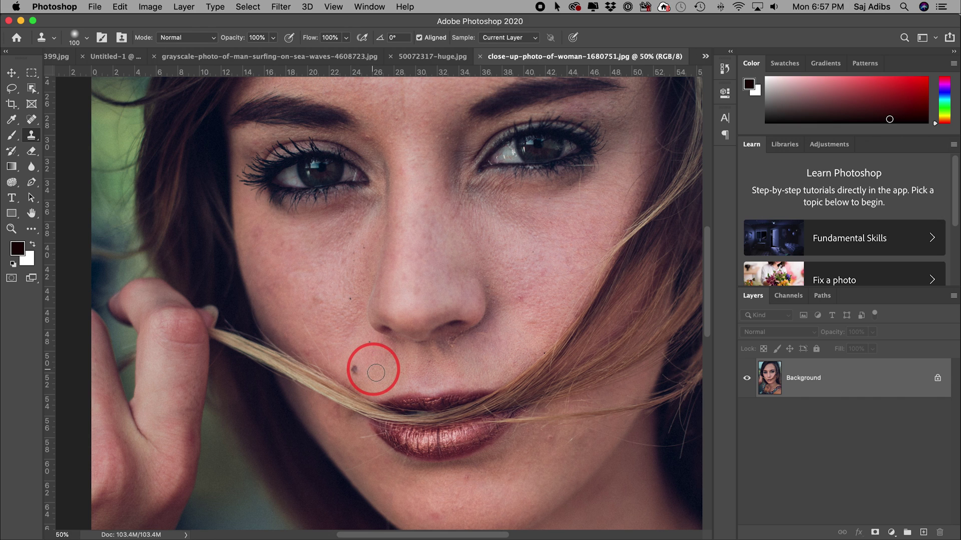
key("alt")
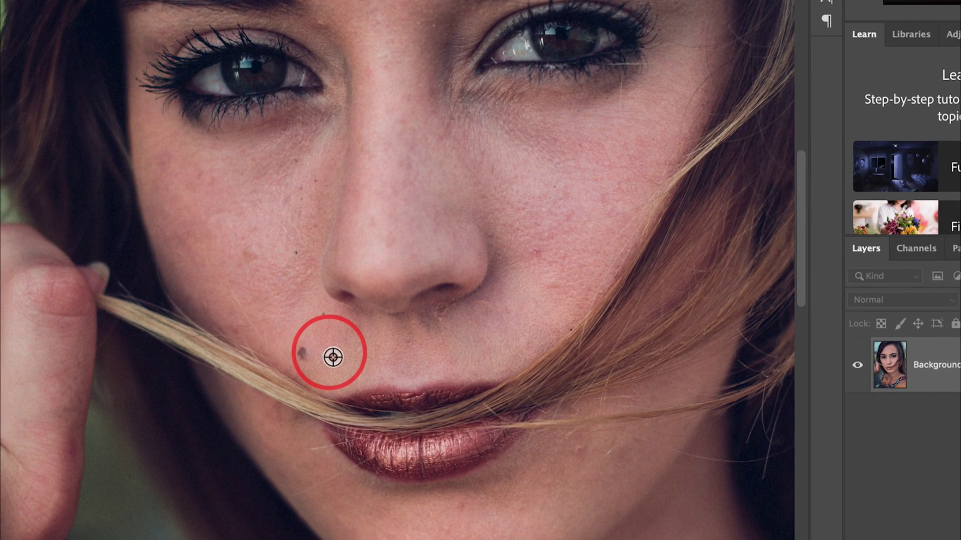
left_click(333, 357, "alt")
left_click(302, 353)
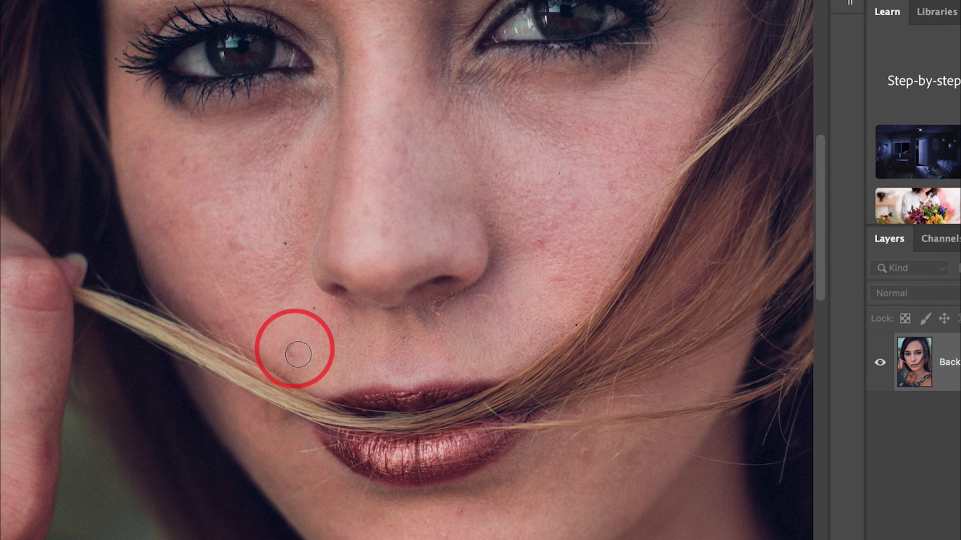
key("ctrl+z")
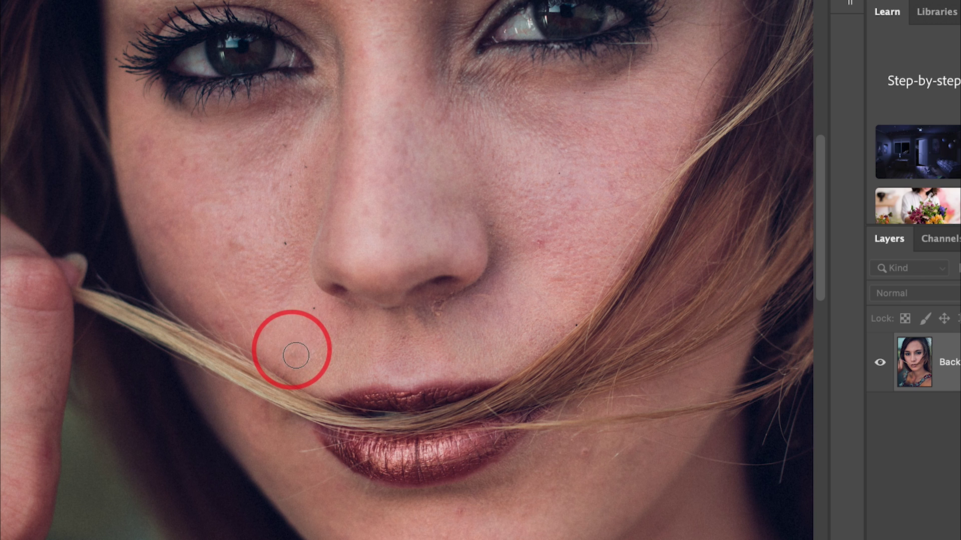
left_click(295, 352)
left_click(640, 445)
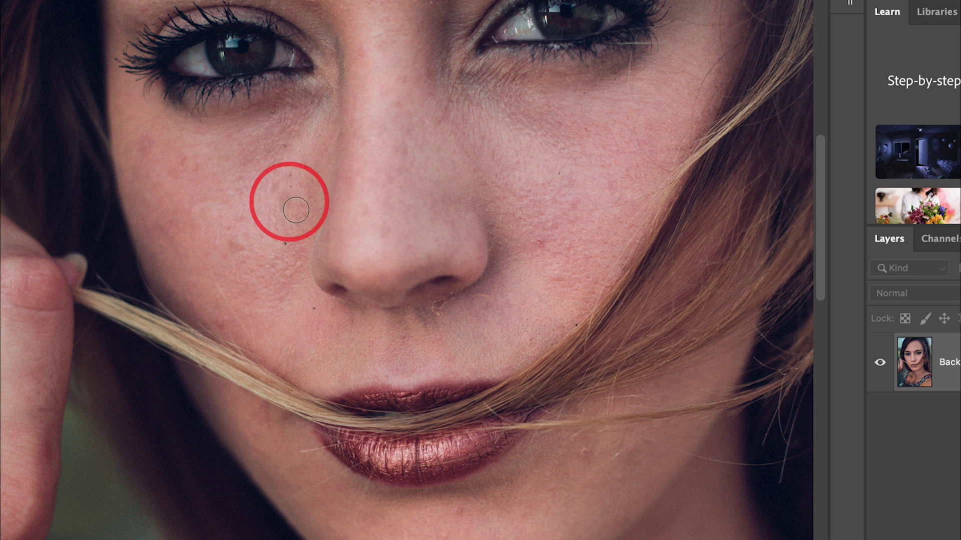
- Clone clean skin over the small dark spots on the cheek beside the nose
left_click(274, 247, "alt")
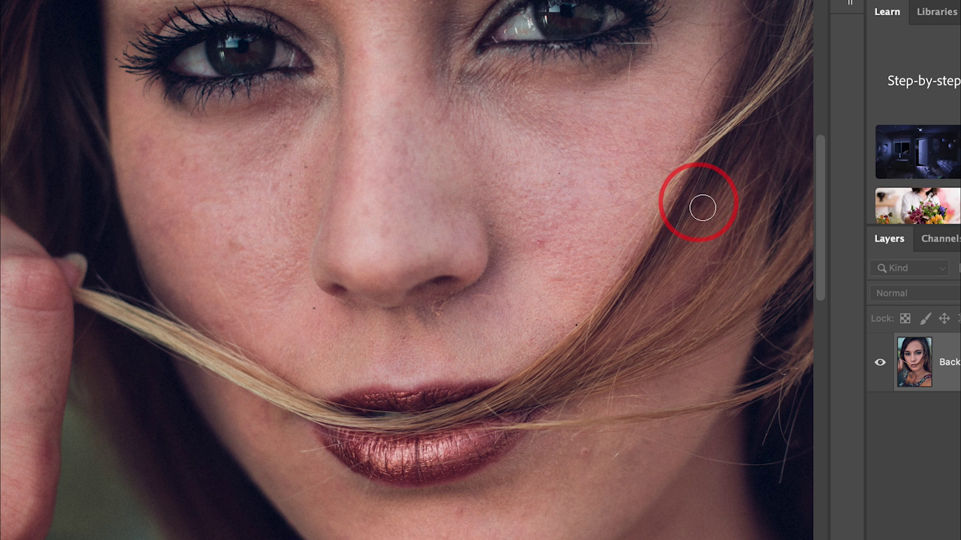
scroll(575, 220, "up", 5)
scroll(287, 329, "down", 5)
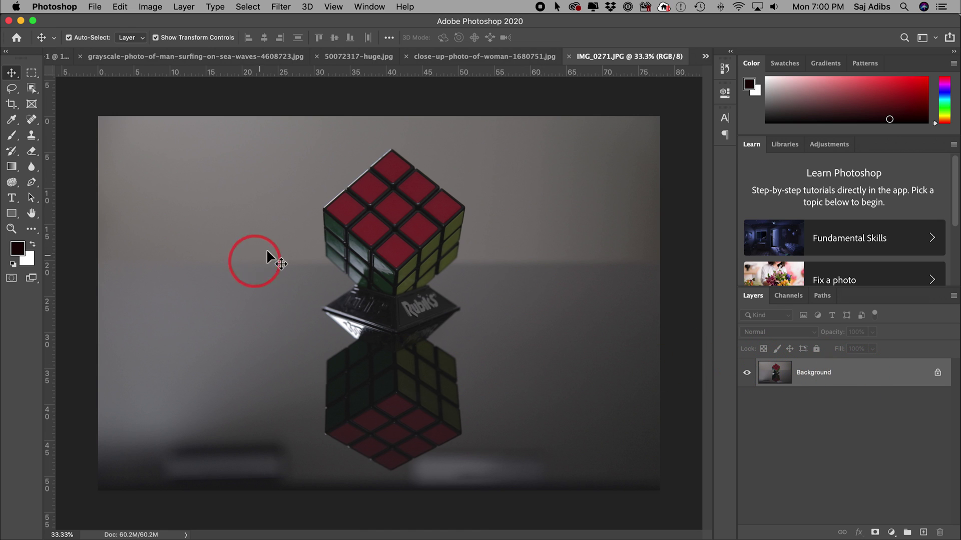
- Apply Auto Contrast to the Rubik's cube photo and brighten it with the automatic Brightness/Contrast correction, with contrast at 20
left_click(151, 7)
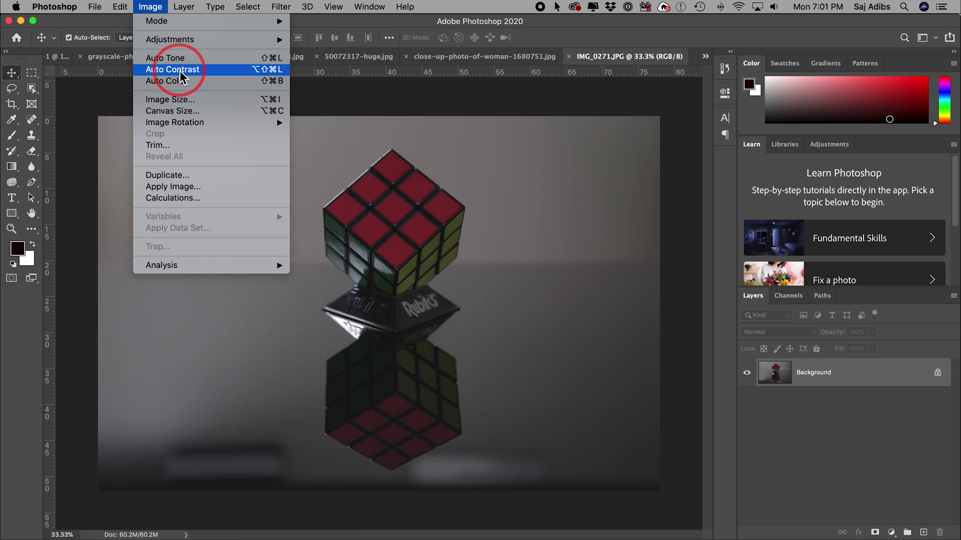
left_click(179, 70)
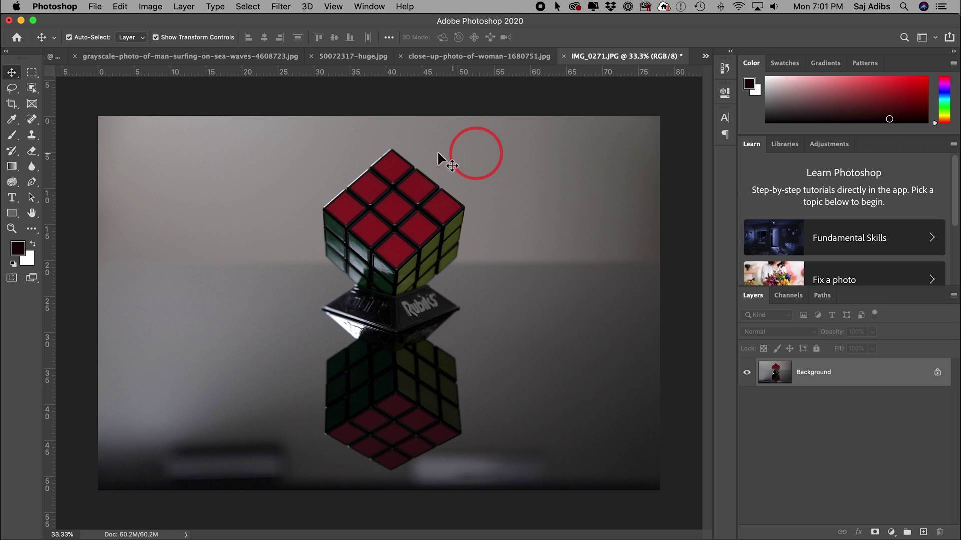
left_click(150, 9)
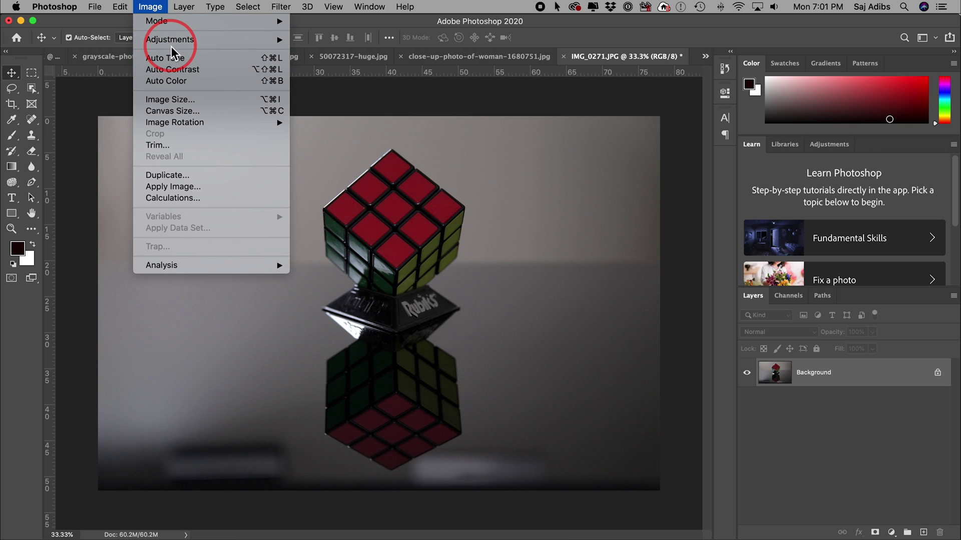
mouse_move(171, 43)
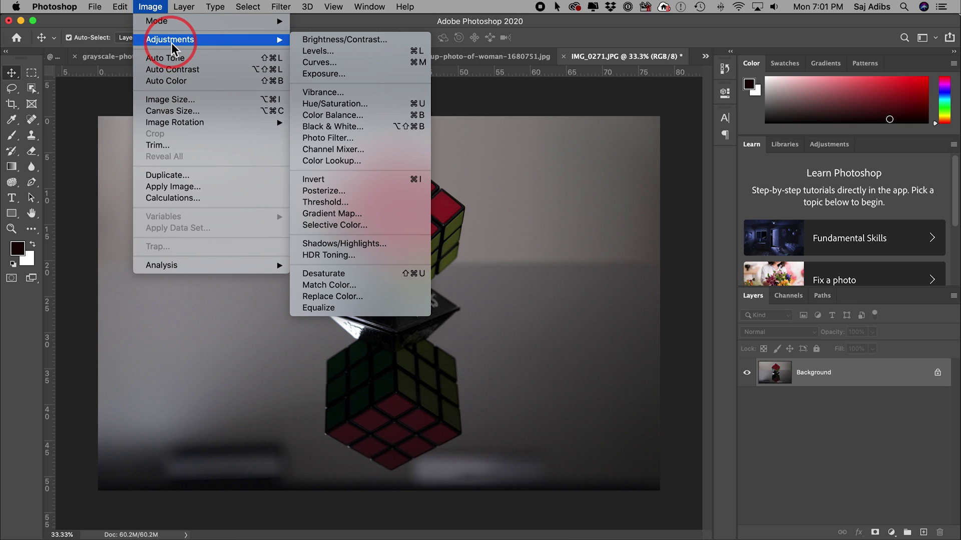
left_click(341, 40)
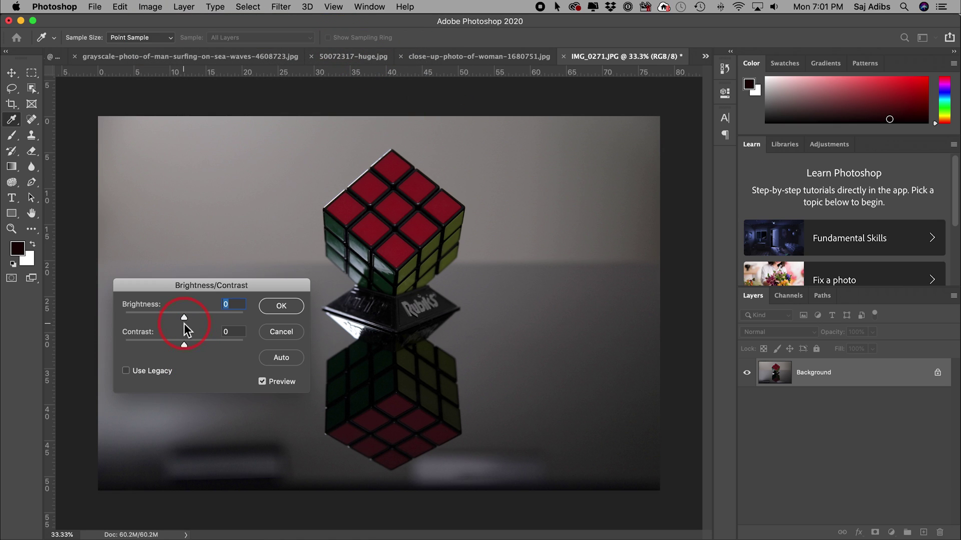
left_click_drag(184, 317, 214, 316)
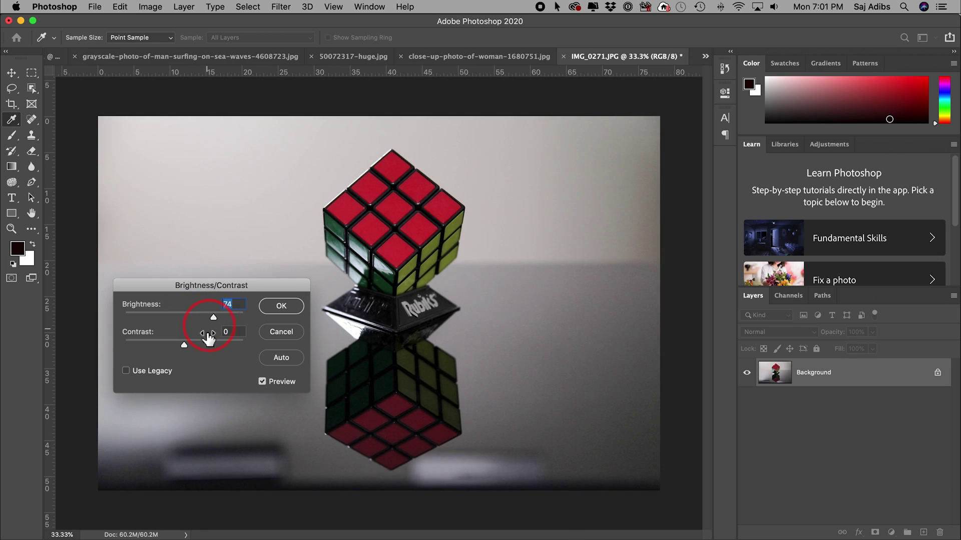
mouse_move(186, 345)
left_mouse_down()
mouse_move(153, 345)
mouse_move(226, 346)
mouse_move(192, 347)
left_mouse_up()
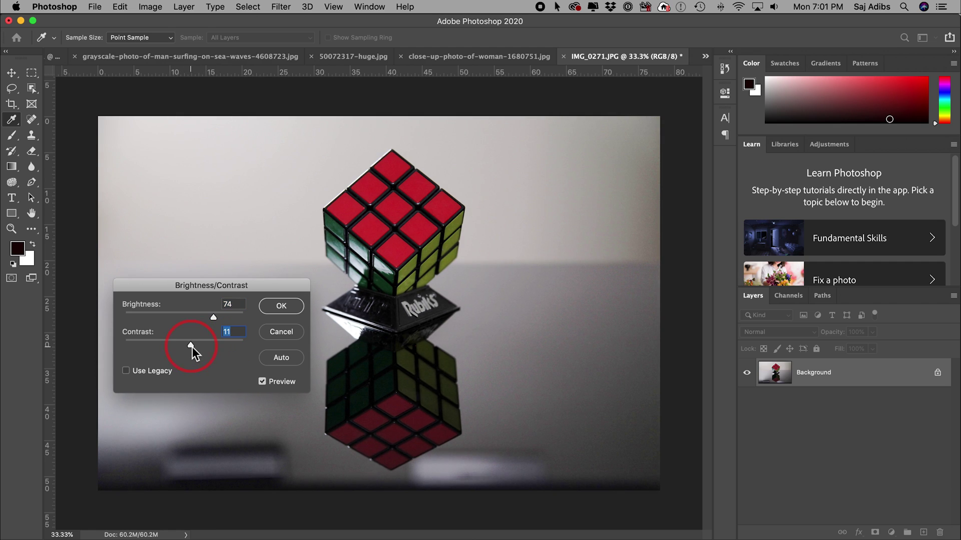
left_click(277, 358)
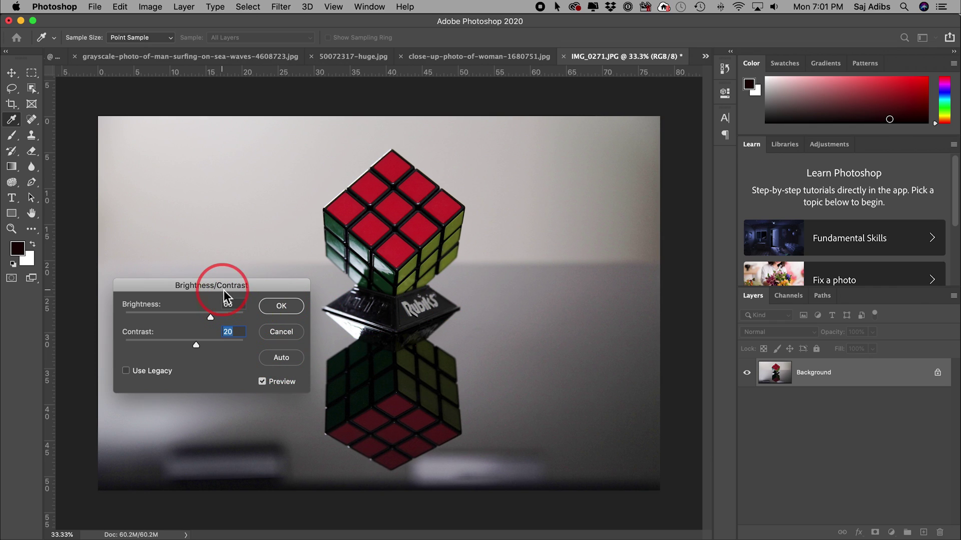
left_click(278, 306)
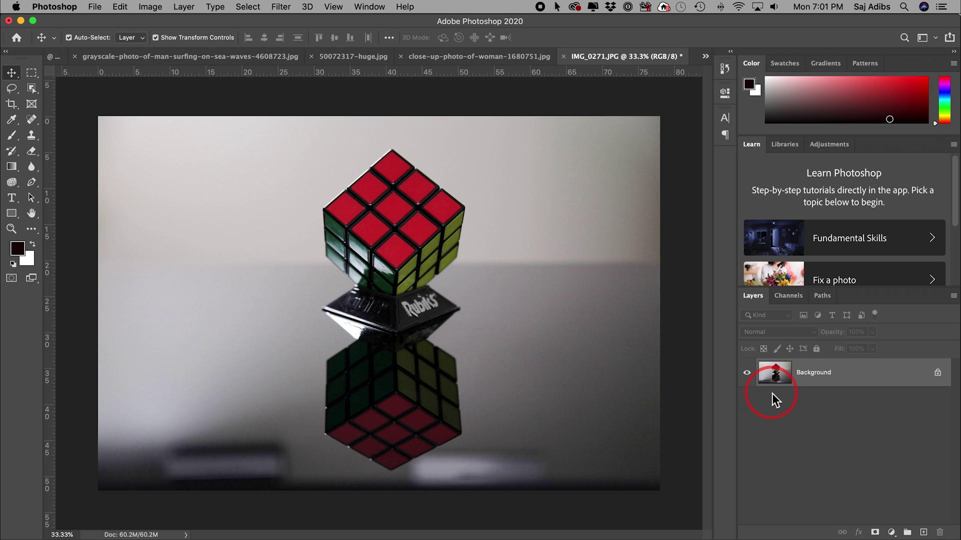
- Slightly increase the saturation of the cube photo with a Hue/Saturation adjustment
left_click(150, 7)
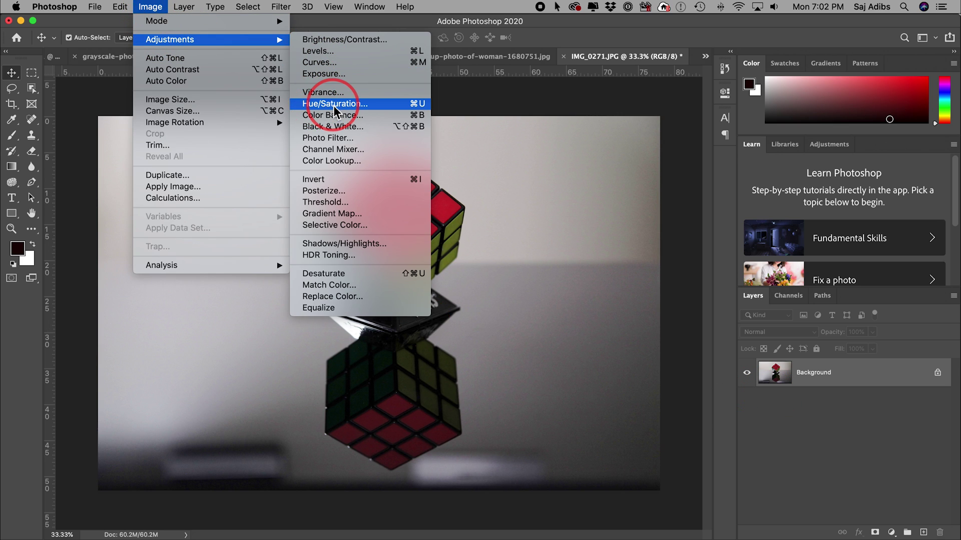
left_click(334, 105)
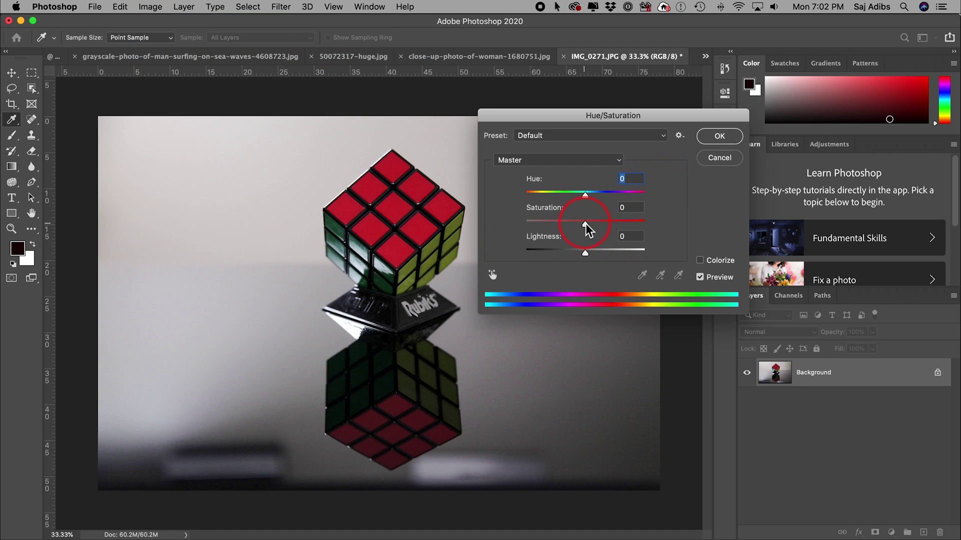
mouse_move(585, 224)
left_mouse_down()
mouse_move(611, 223)
mouse_move(527, 224)
mouse_move(600, 223)
mouse_move(590, 224)
left_mouse_up()
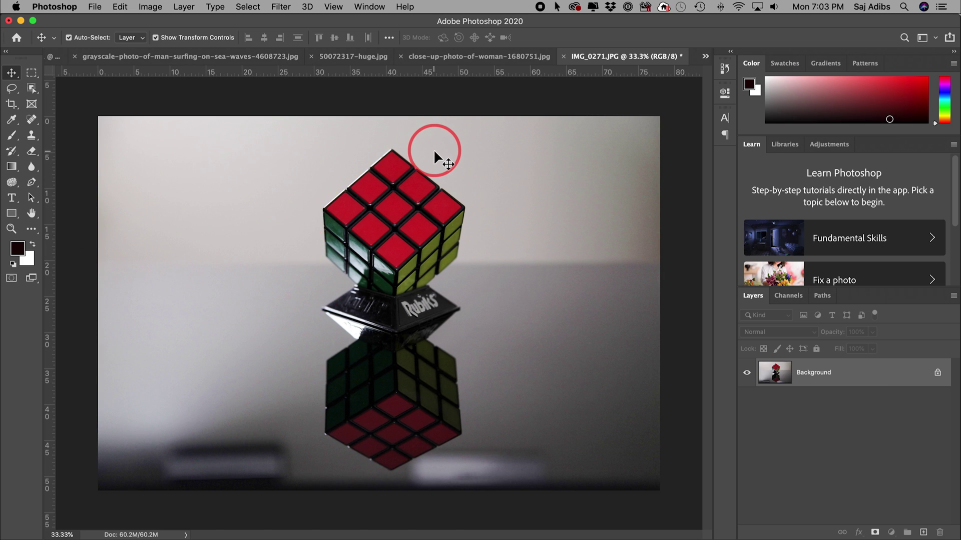
- Set up a 1:1 (Square) crop of the cube photo with the Crop tool and shift the image within the frame
left_click(12, 108)
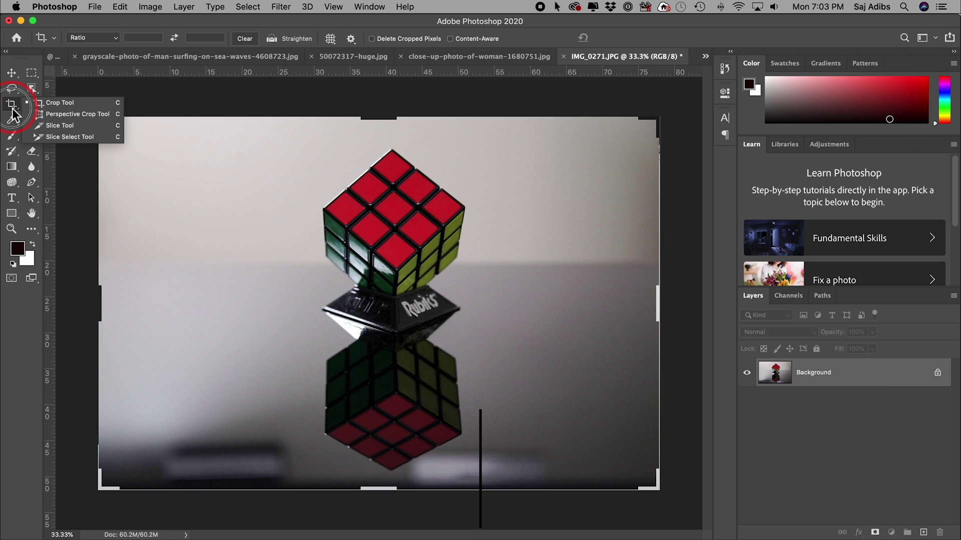
left_click(96, 103)
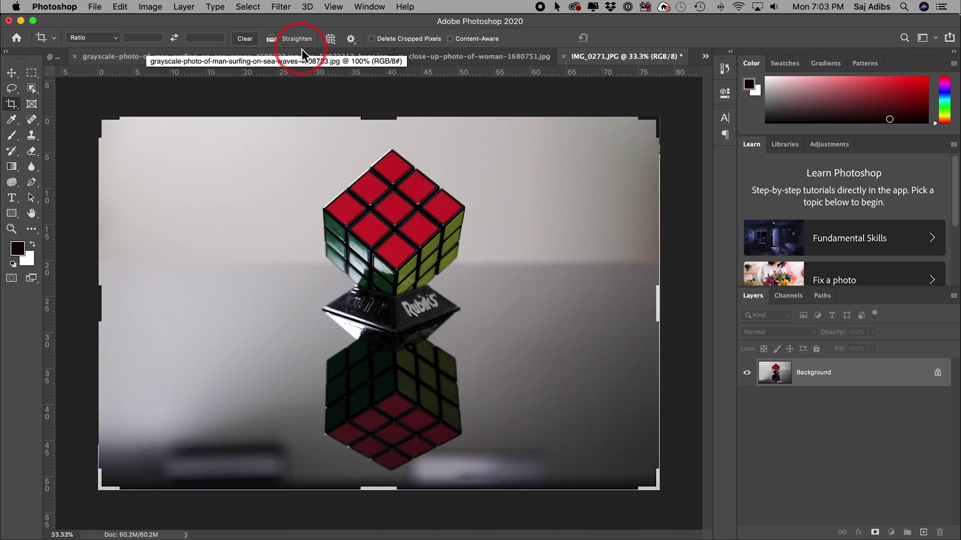
left_click(117, 38)
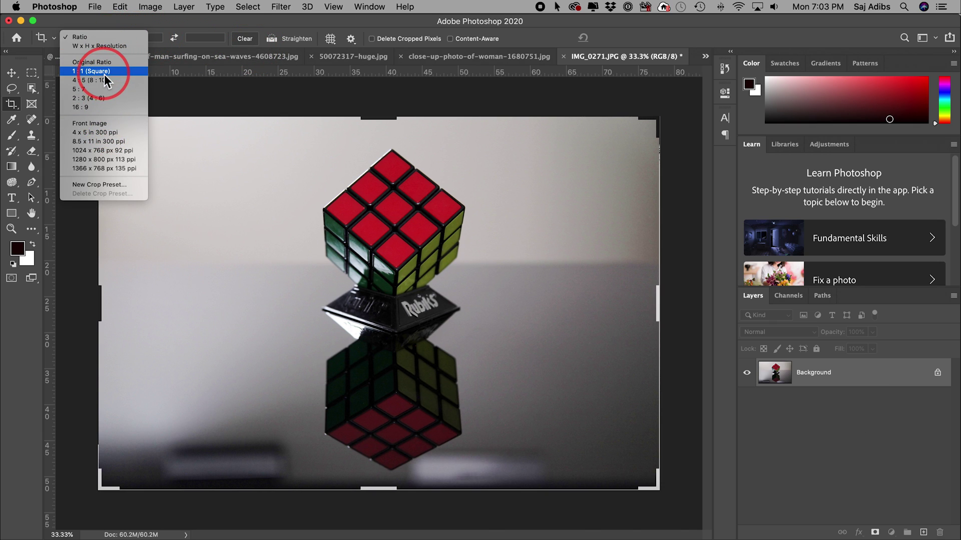
left_click(86, 71)
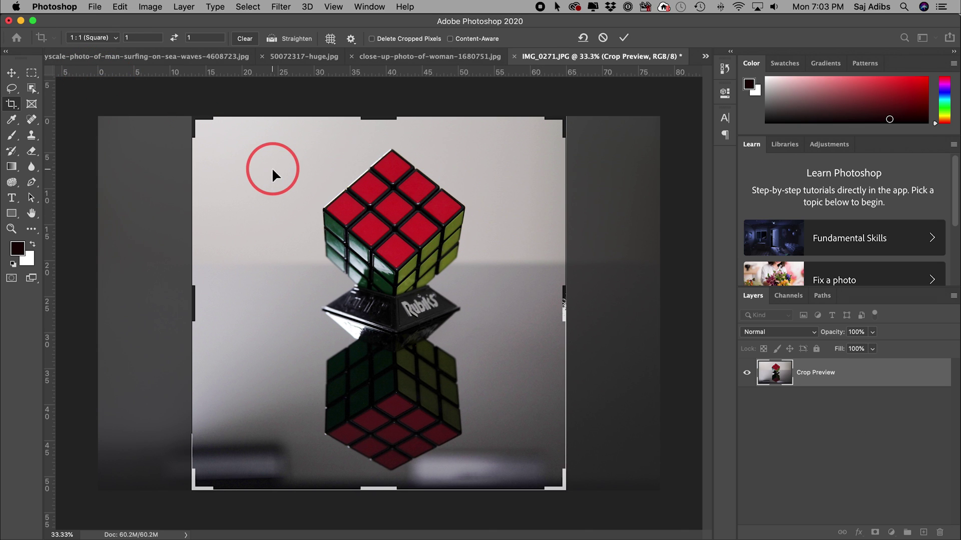
left_click_drag(269, 166, 244, 169)
- Switch the crop to W x H x Resolution, narrow the frame on both sides around the cube and its reflection, and apply the crop
left_click(101, 40)
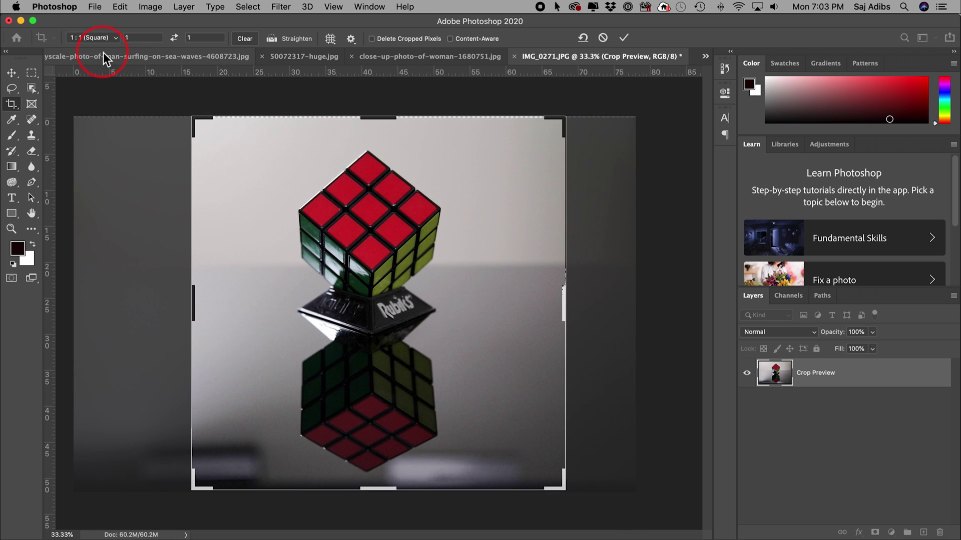
left_click(97, 19)
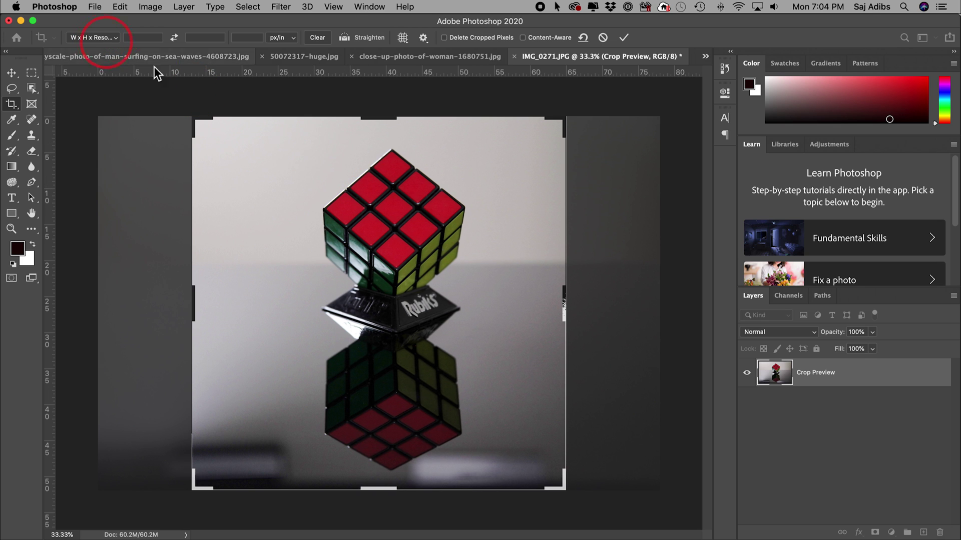
left_click_drag(195, 120, 251, 120)
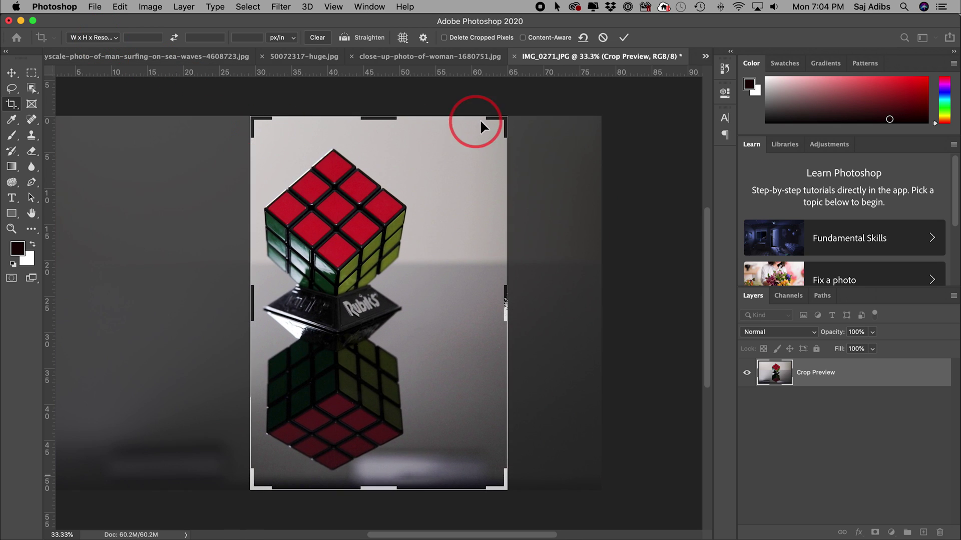
left_click_drag(507, 119, 466, 118)
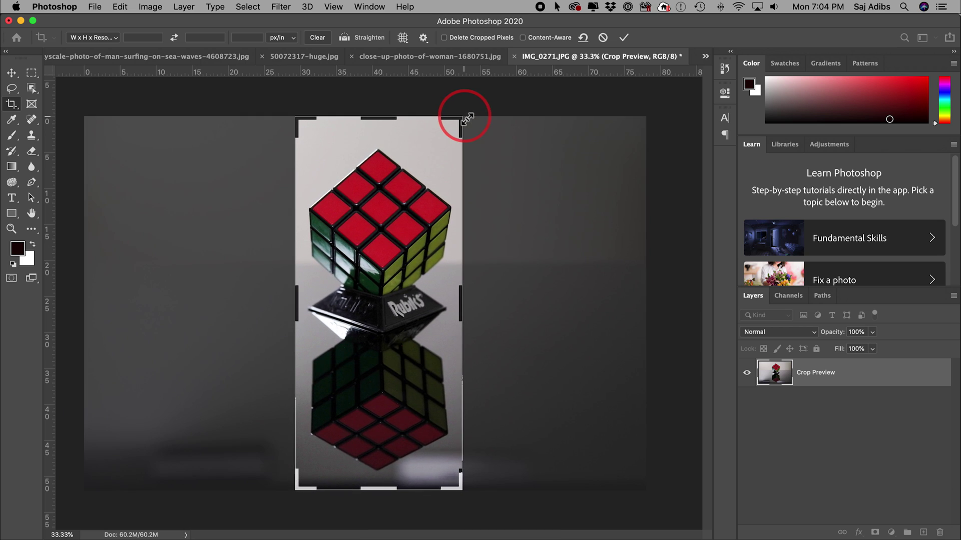
left_click(628, 41)
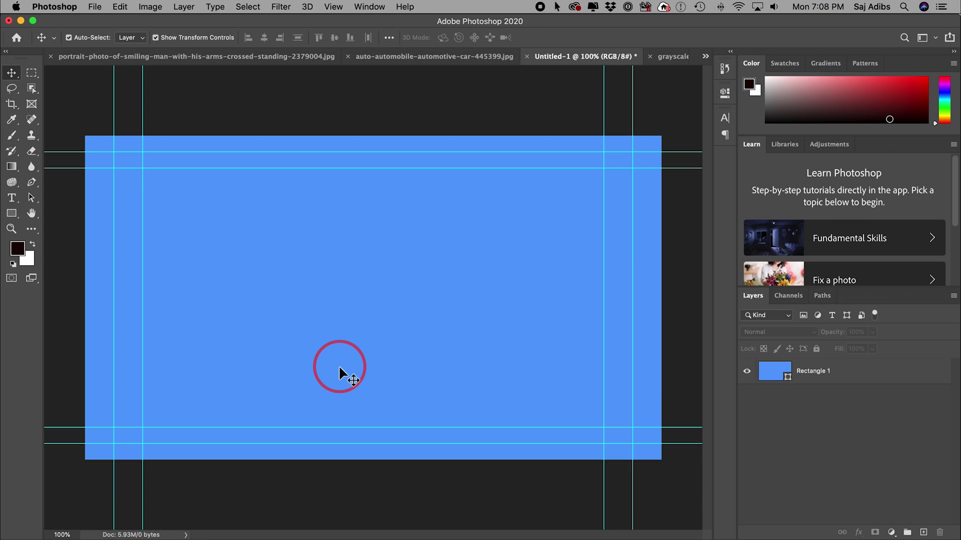
left_click(858, 379)
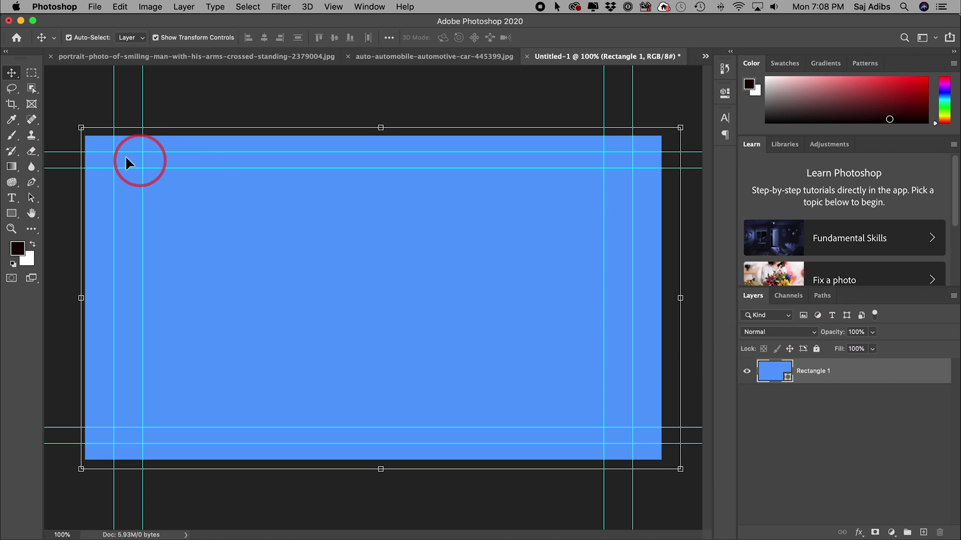
left_click(11, 213)
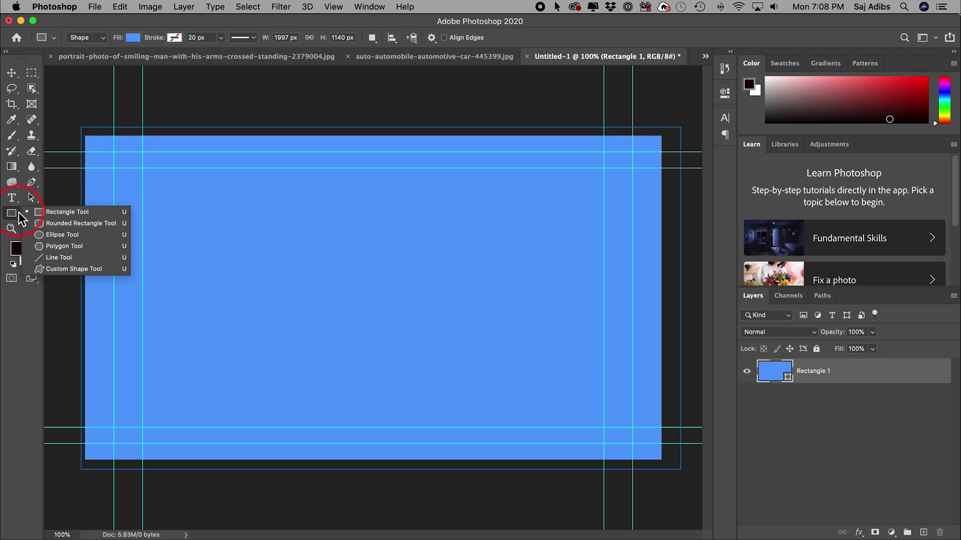
left_click(15, 220)
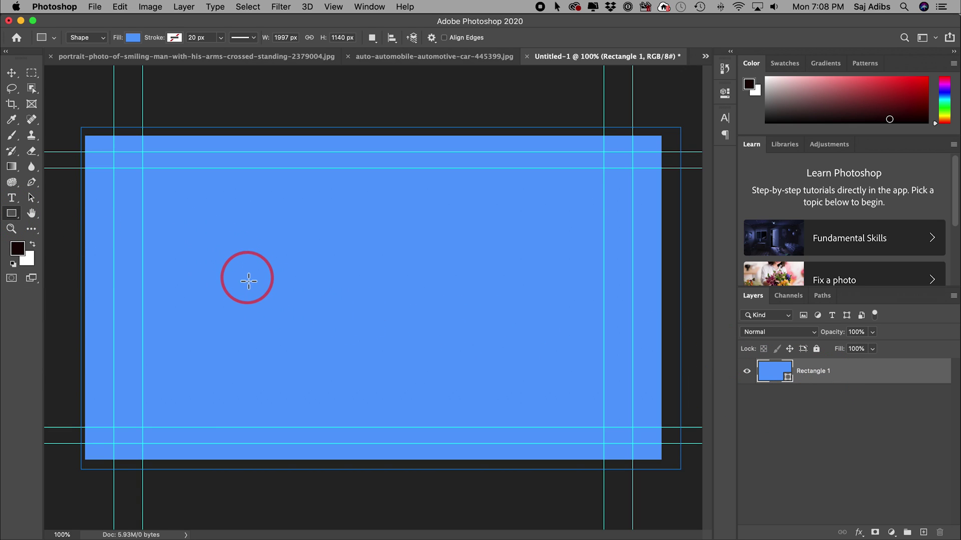
- Add the text "CHICAGO" over the blue rectangle in white, centre-aligned Bebas Regular at 800 pt
left_click(13, 199)
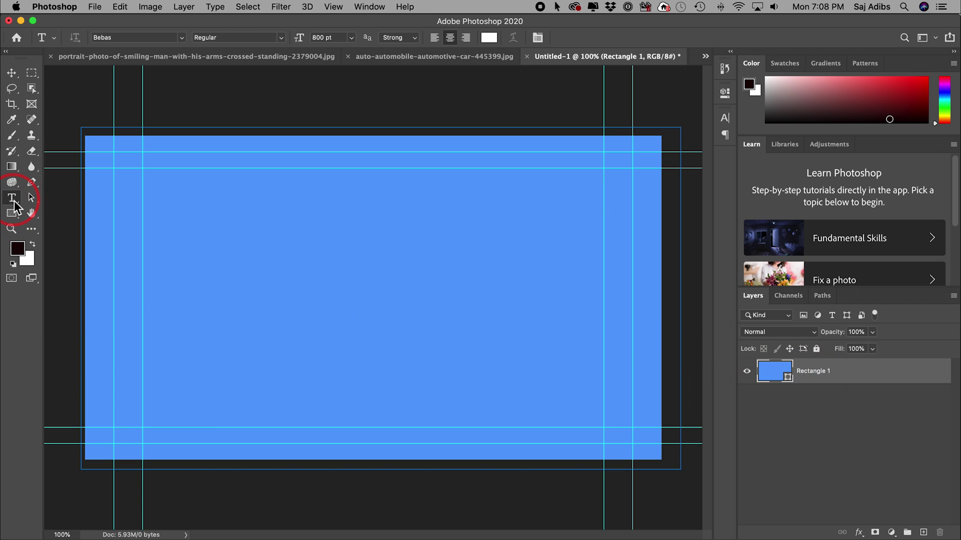
left_click(260, 286)
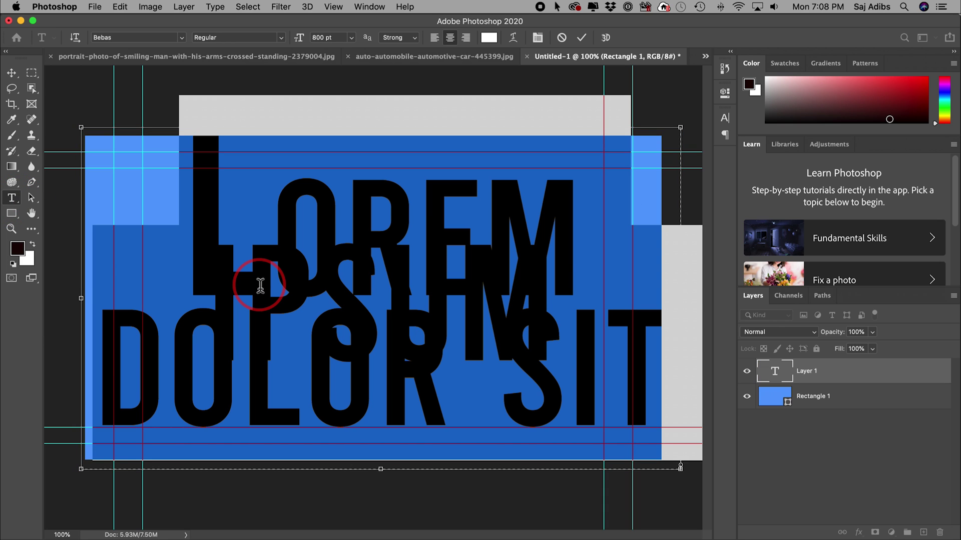
type("CHICAGO")
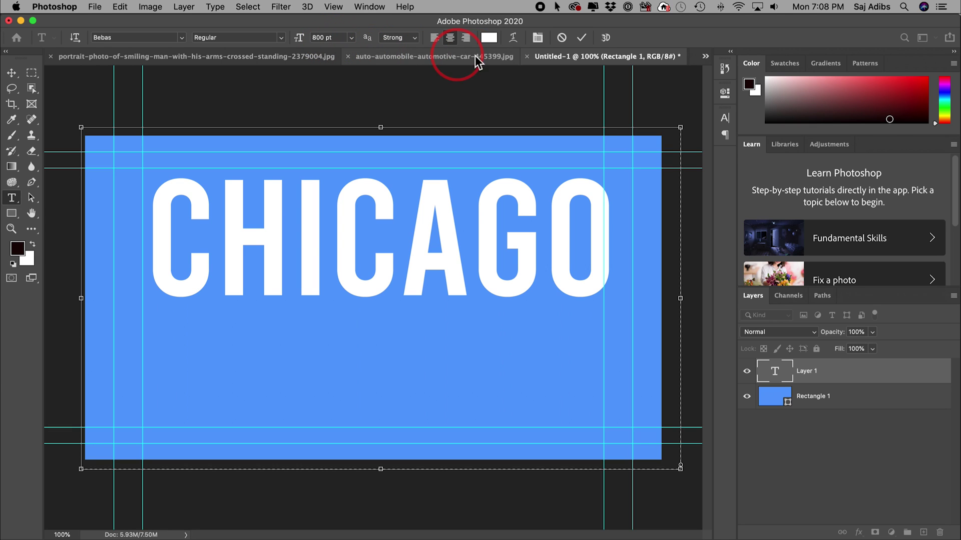
left_click(582, 38)
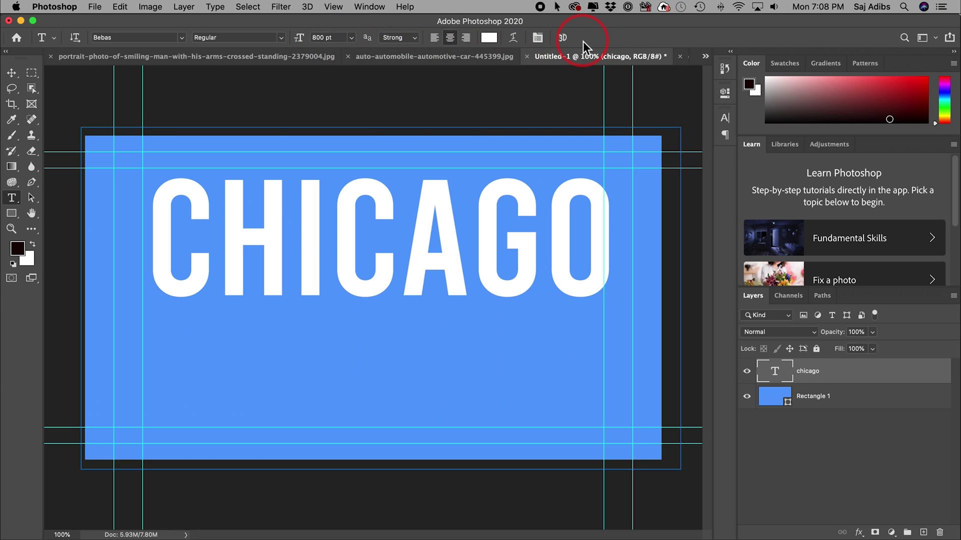
- Move the CHICAGO text down and slightly left to the middle of the blue canvas
left_click(11, 75)
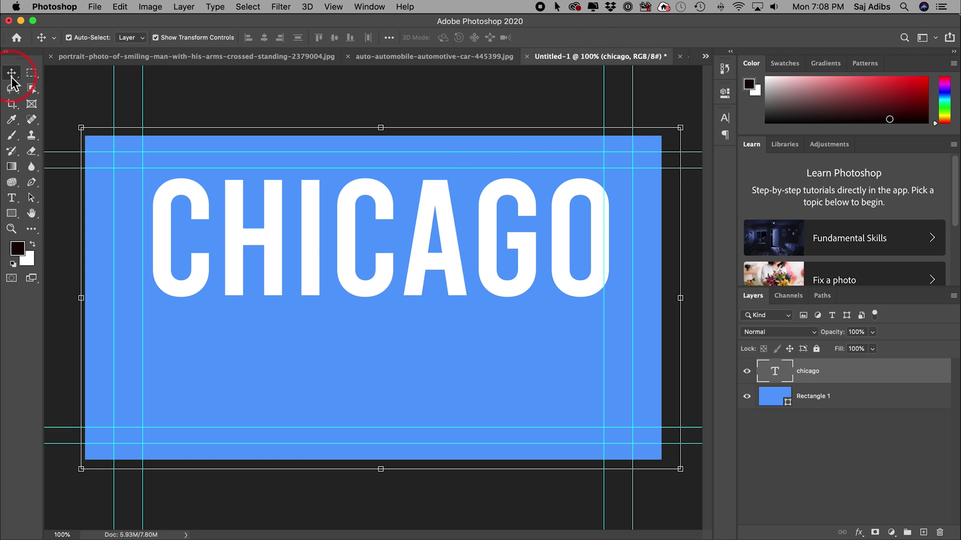
left_click_drag(265, 205, 233, 259)
left_click(867, 395)
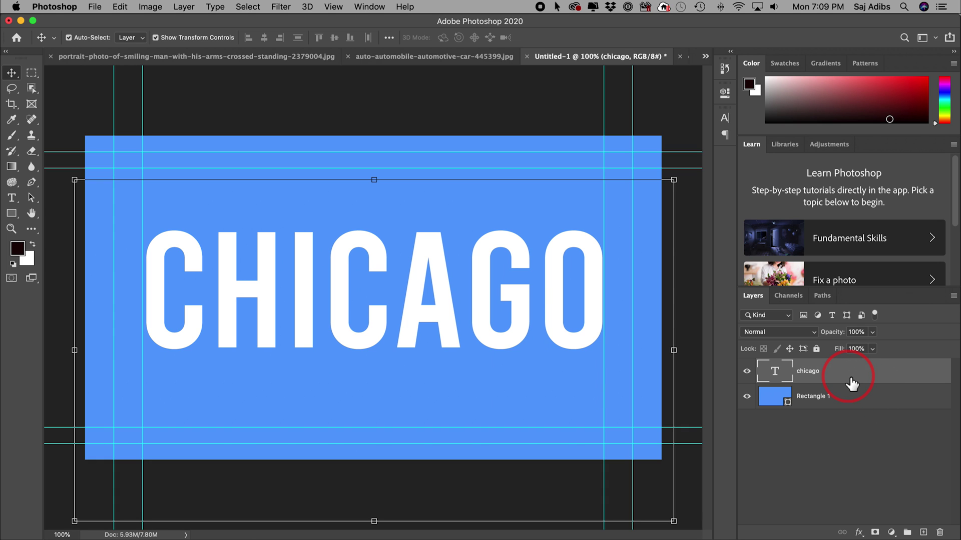
- Switch to Finder, preview cityscape-1797195.jpg in Downloads, and place it in the Photoshop document above the chicago text layer
key("super+Tab")
key("super+Tab")
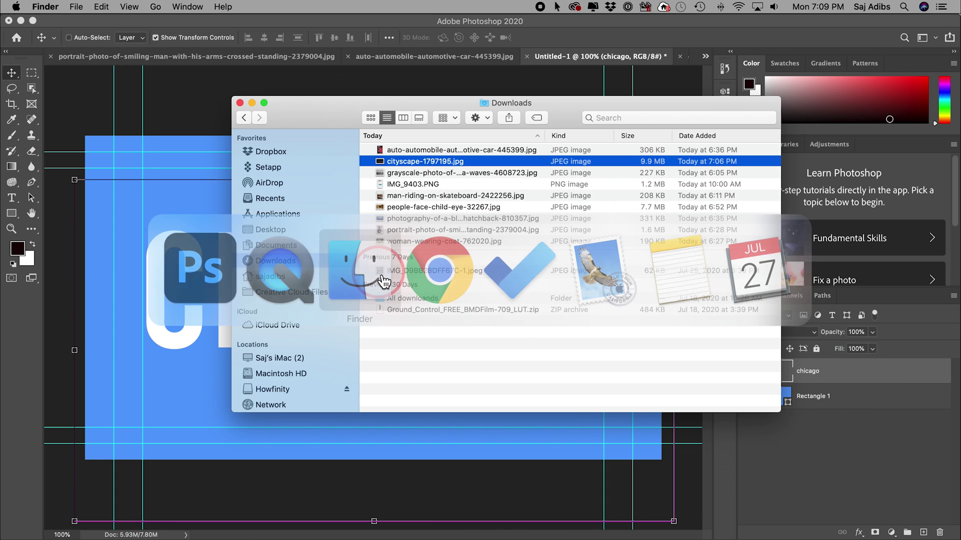
left_click(420, 161)
key("space")
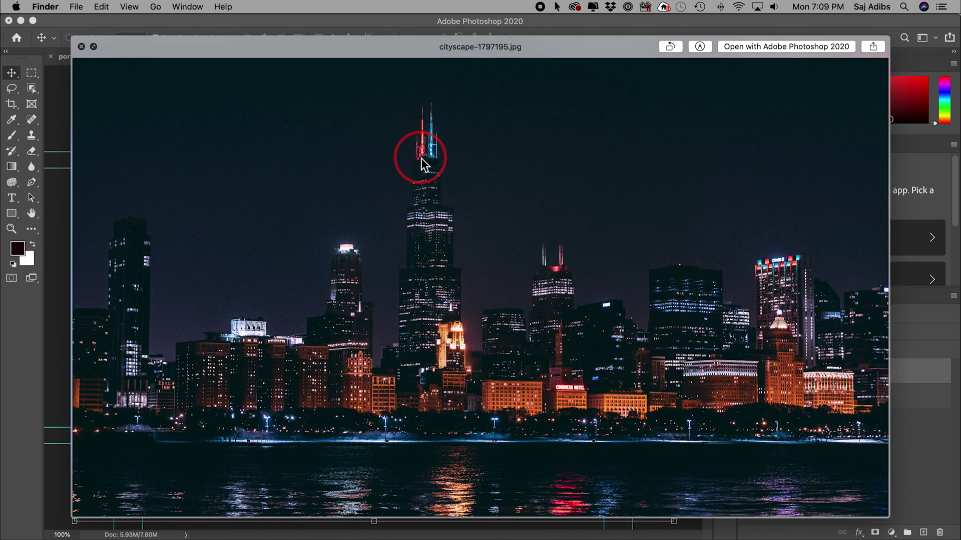
key("space")
left_click_drag(422, 158, 161, 154)
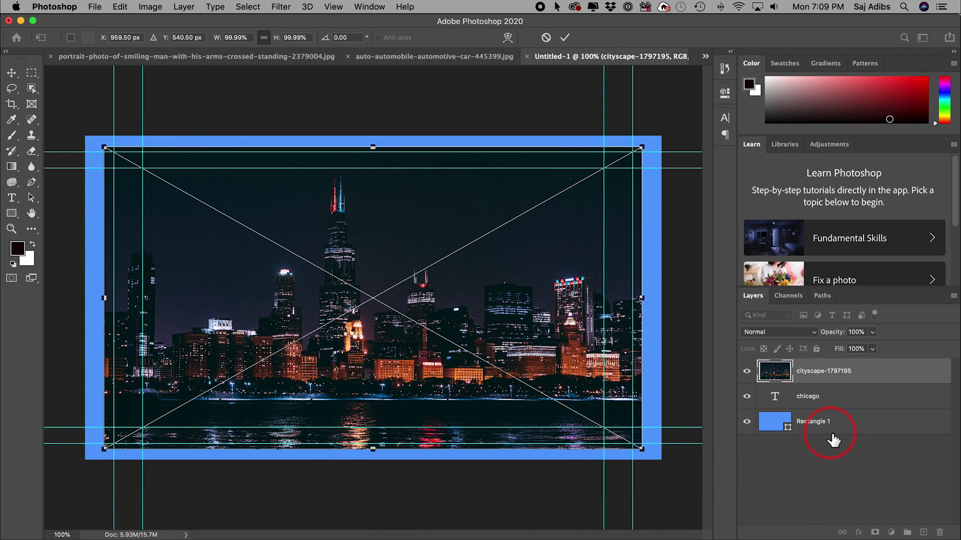
left_click(829, 377)
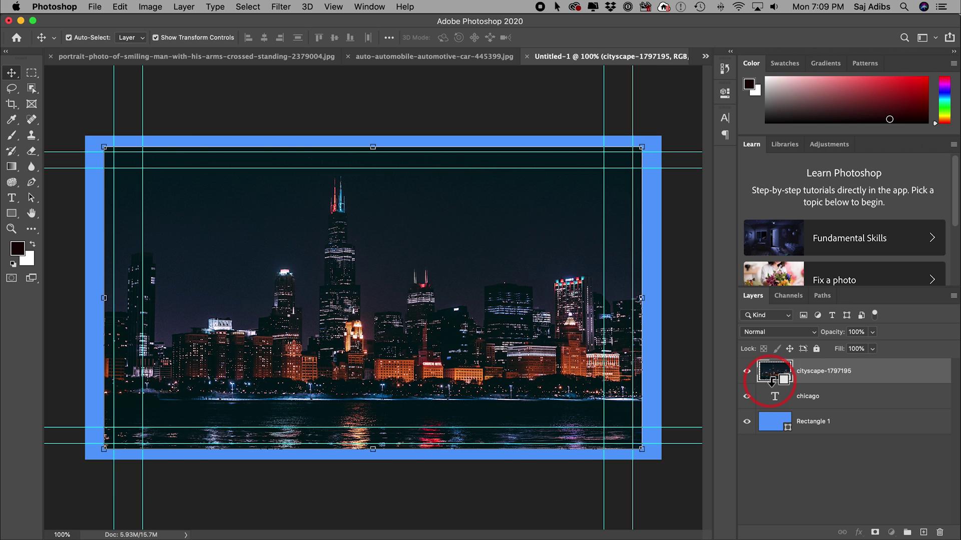
- Clip the cityscape layer to the chicago text layer and shift the image up and right within the letters
left_click(771, 382, "alt")
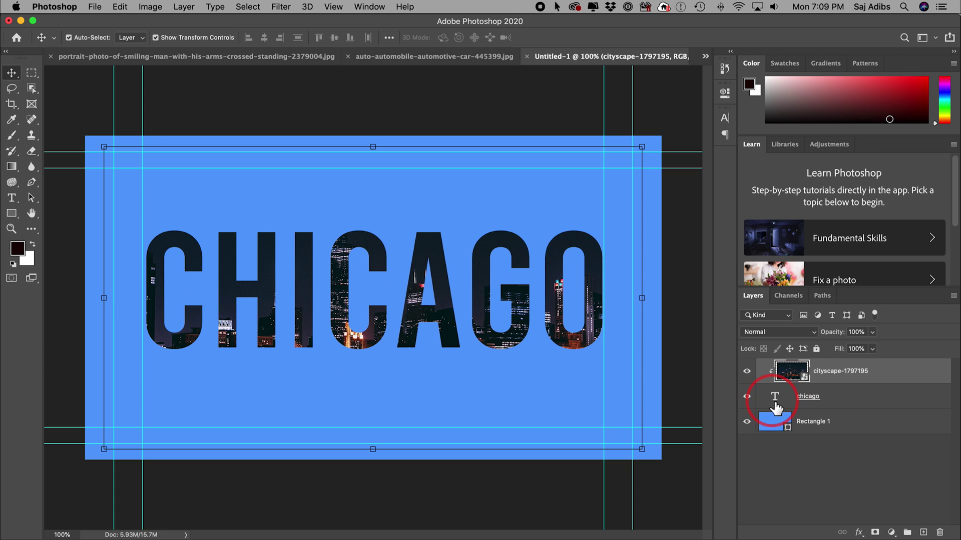
left_click(768, 424)
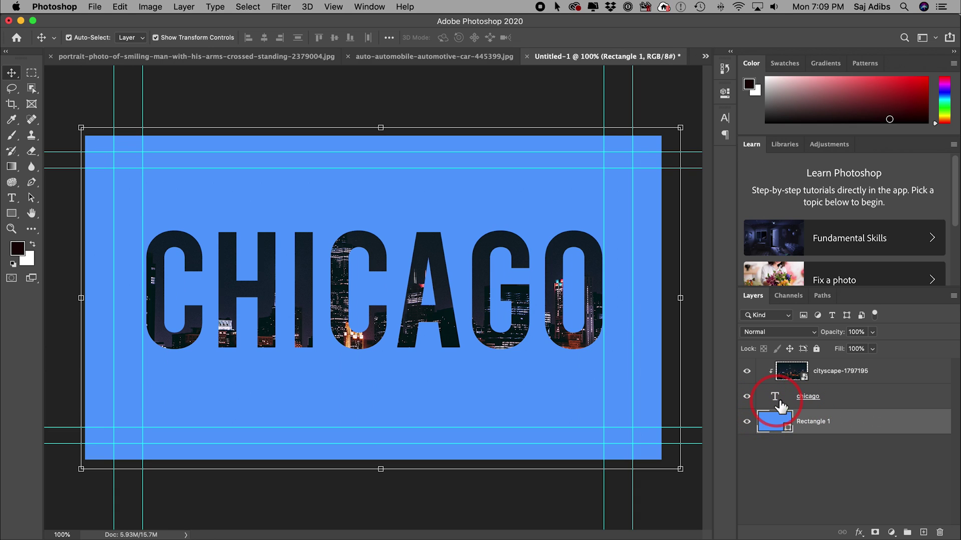
left_click(776, 397)
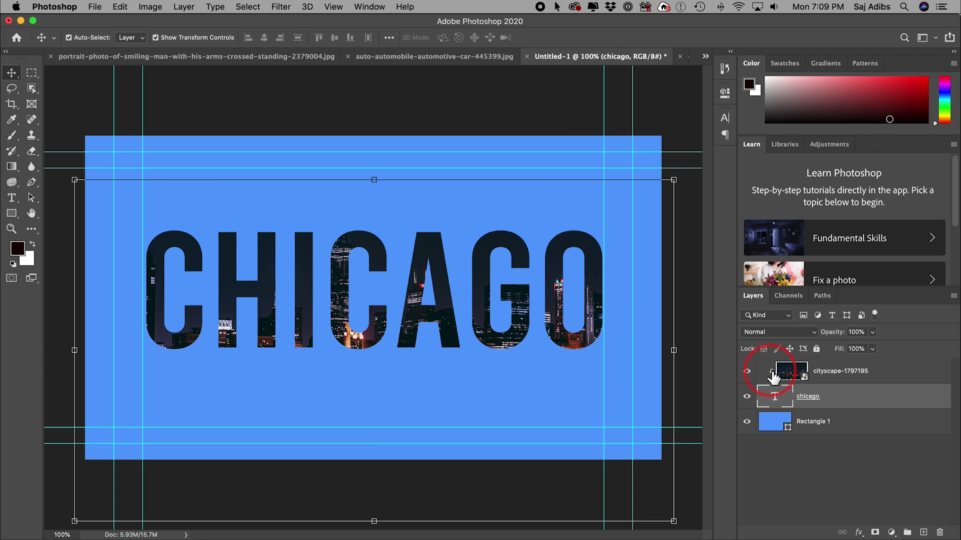
left_click(906, 379)
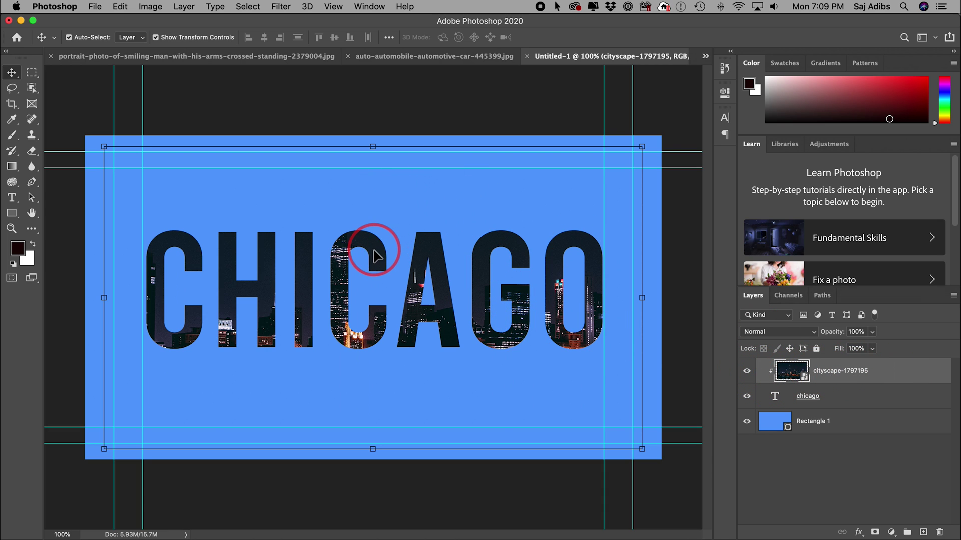
left_click_drag(370, 250, 382, 230)
- Enlarge the font size of the CHICAGO text so the letters extend past the inner vertical guides
left_click(847, 405)
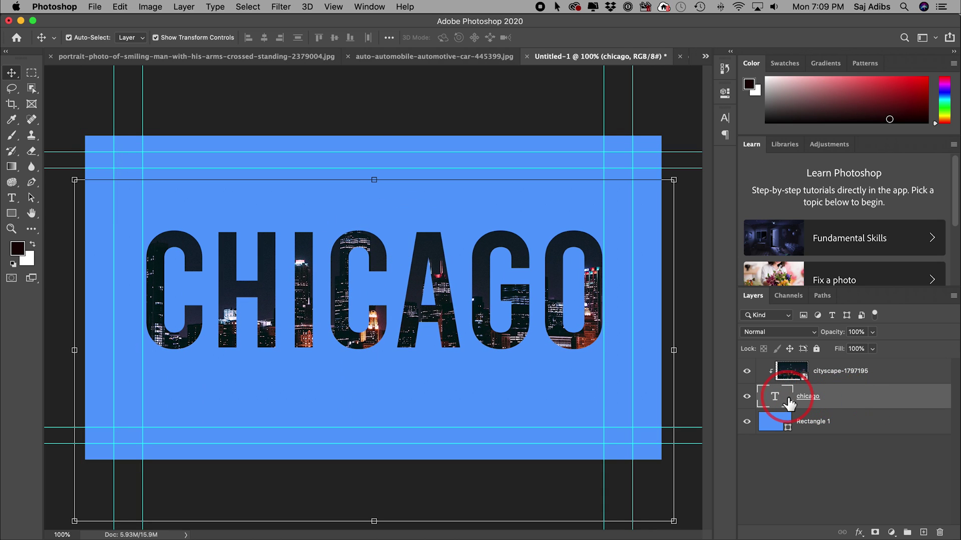
double_click(774, 397)
left_click_drag(298, 38, 356, 51)
left_click(581, 37)
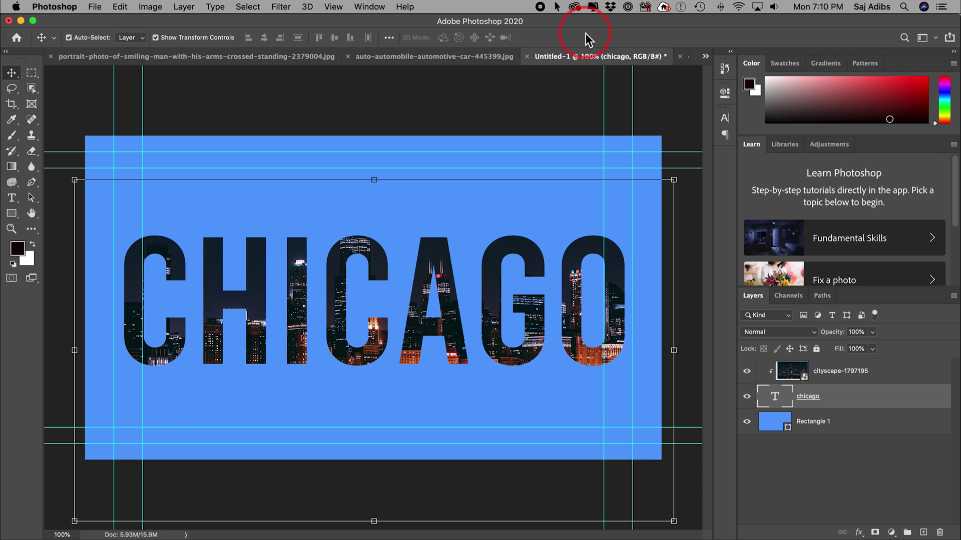